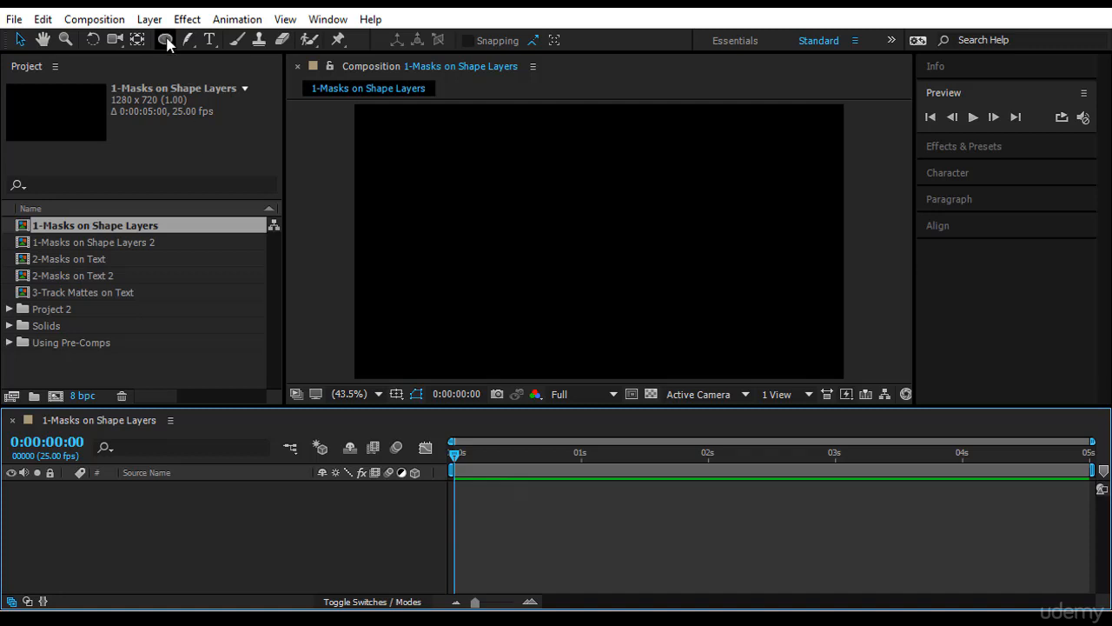
- Draw a large orange rounded rectangle that covers most of the composition's width
left_click(166, 40)
left_click_drag(167, 45, 249, 59)
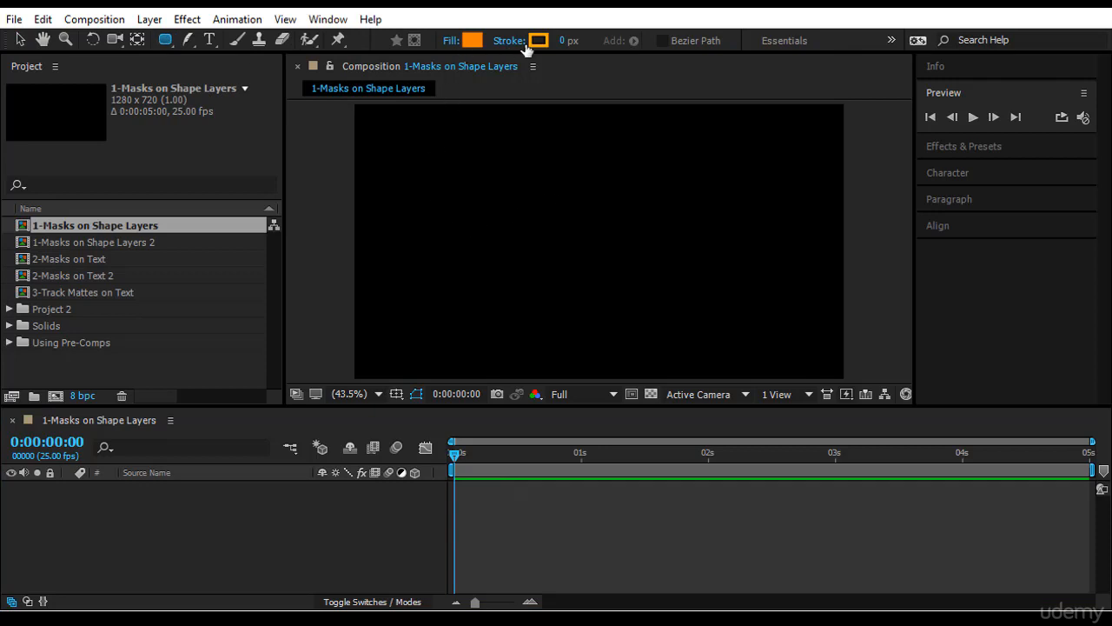
left_click_drag(393, 160, 815, 340)
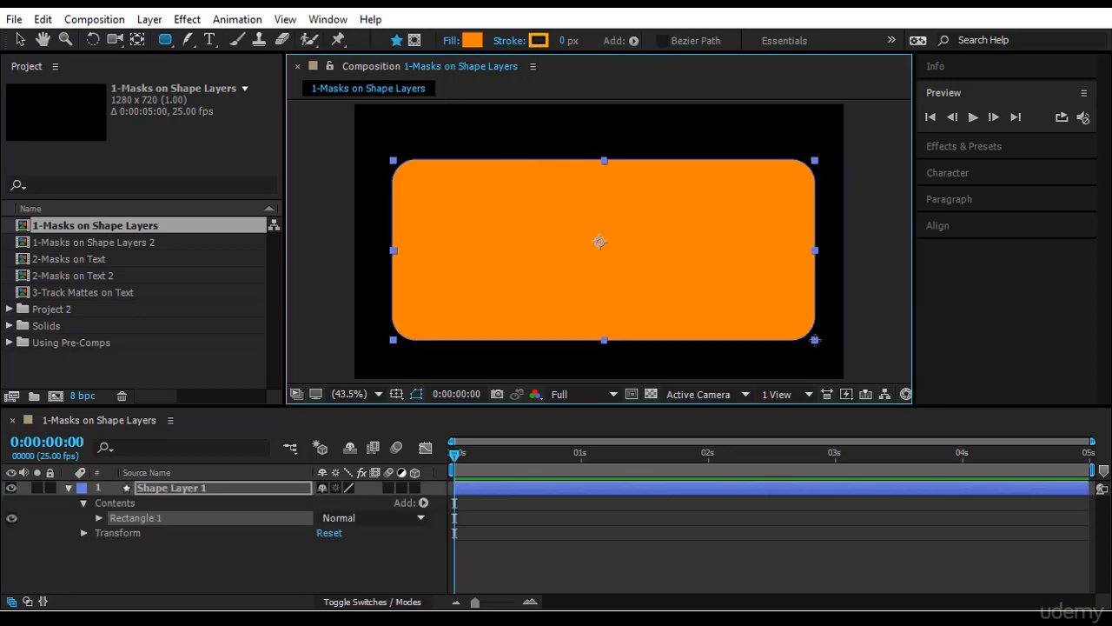
- Hide Rectangle 1 in Shape Layer 1 and show it again
left_click(169, 498)
left_click(161, 518)
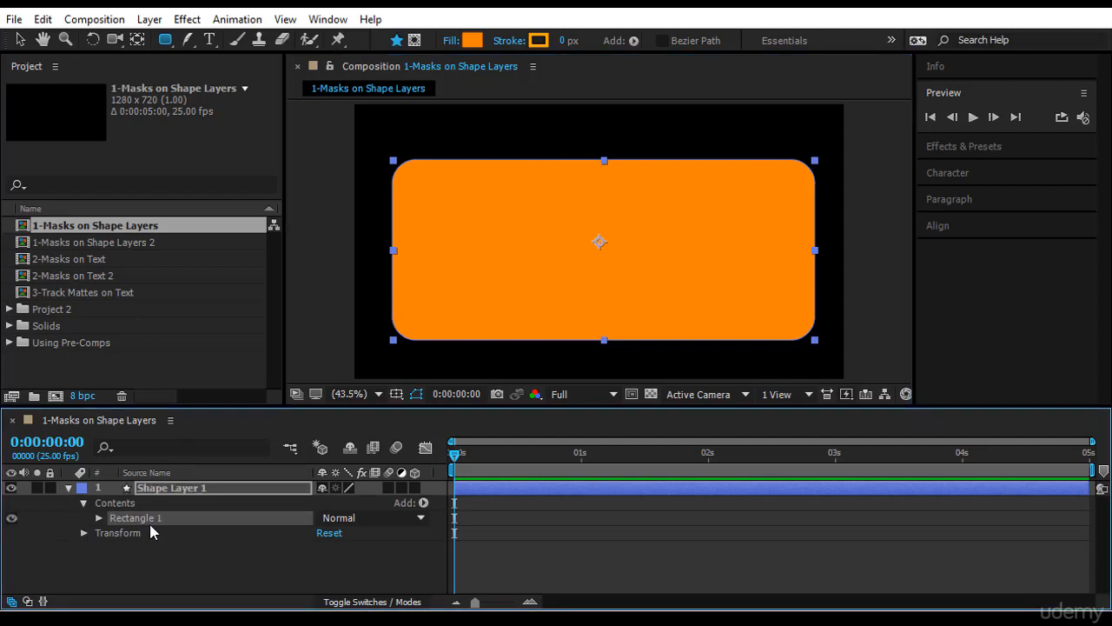
left_click(11, 518)
left_click(11, 518)
- Add a small rounded rectangle to Shape Layer 1 over the large one's upper-left edge, and delete it
left_click(177, 489)
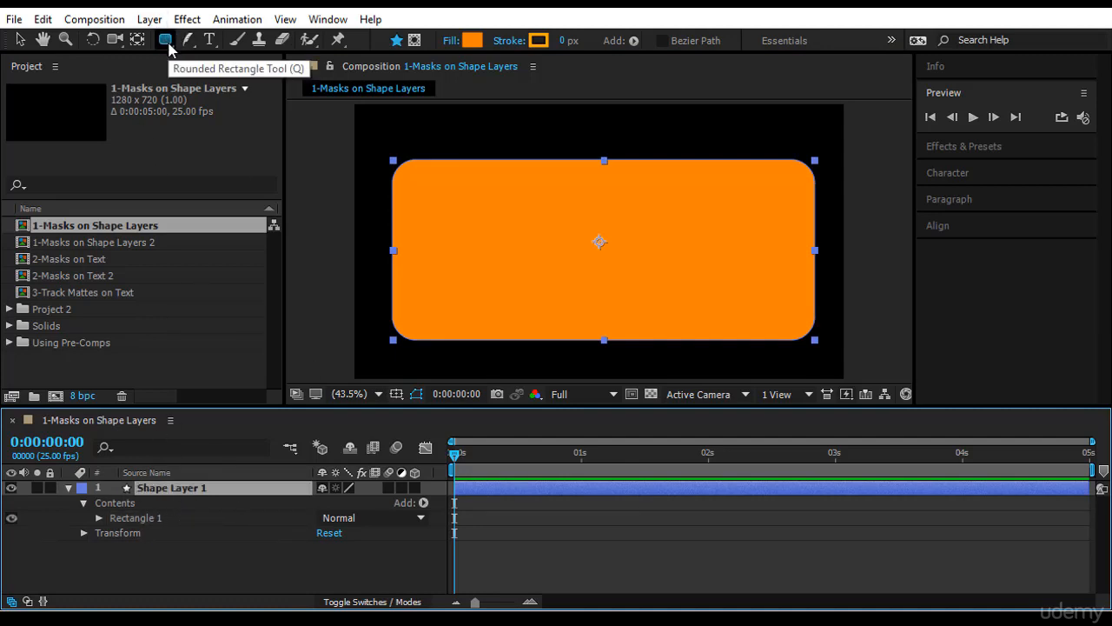
left_click(395, 41)
left_click_drag(442, 129, 513, 191)
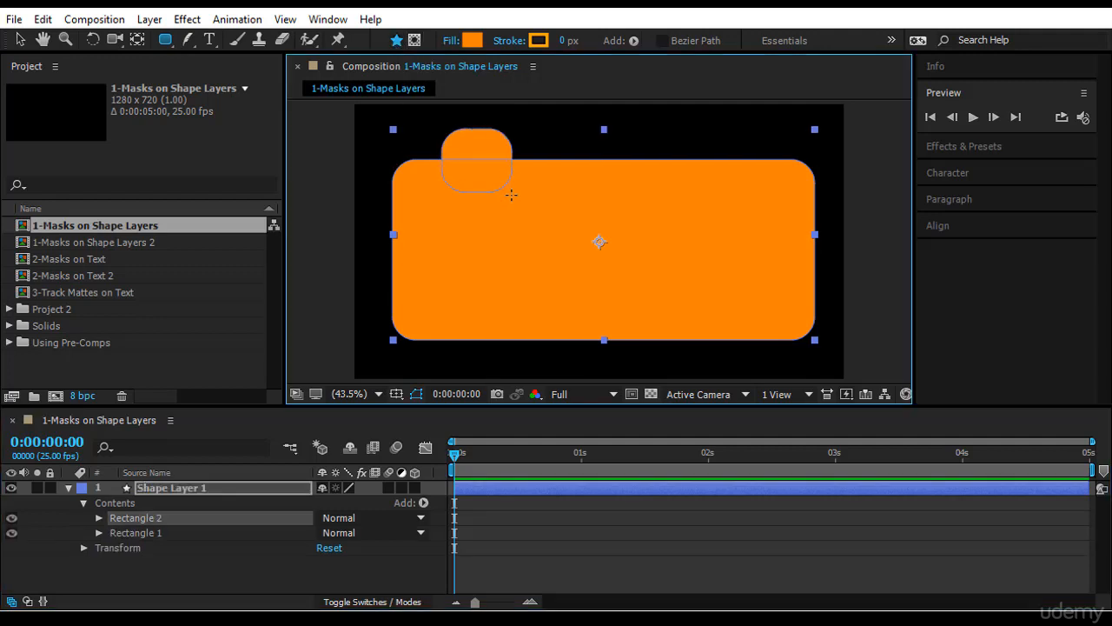
left_click(252, 523)
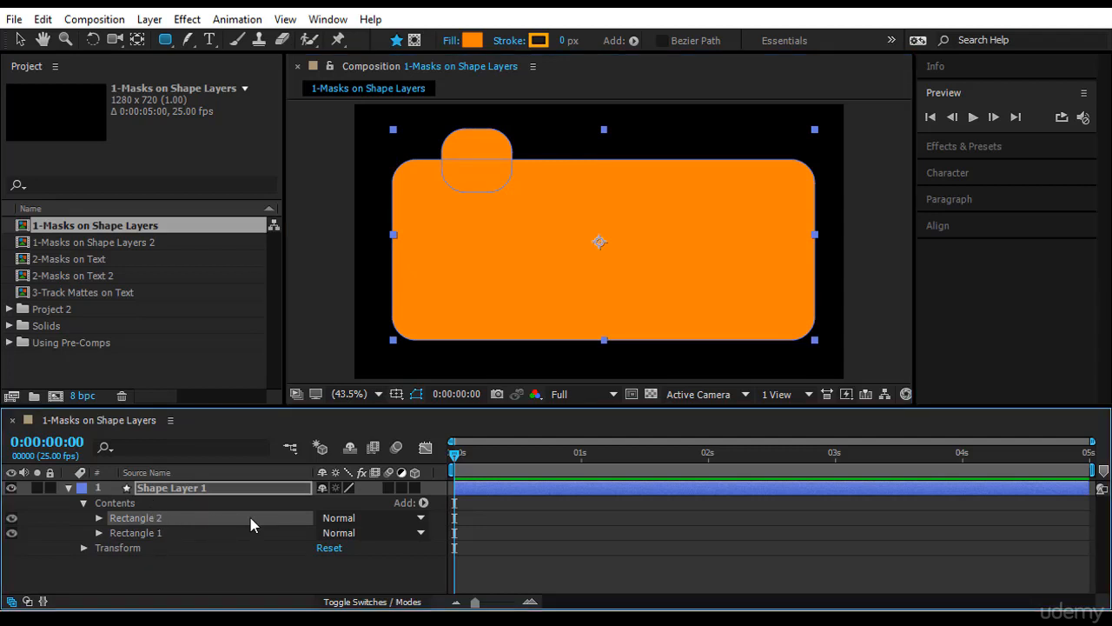
key("Delete")
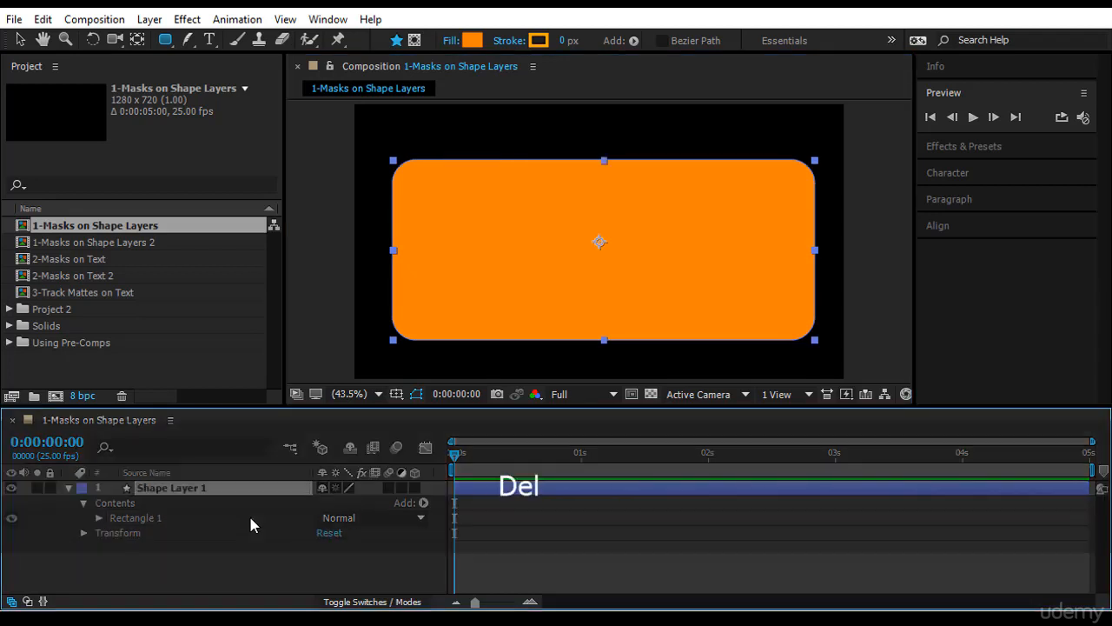
- Draw a small star-shaped mask on Shape Layer 1 inside the upper-left part of the rectangle
left_click(413, 41)
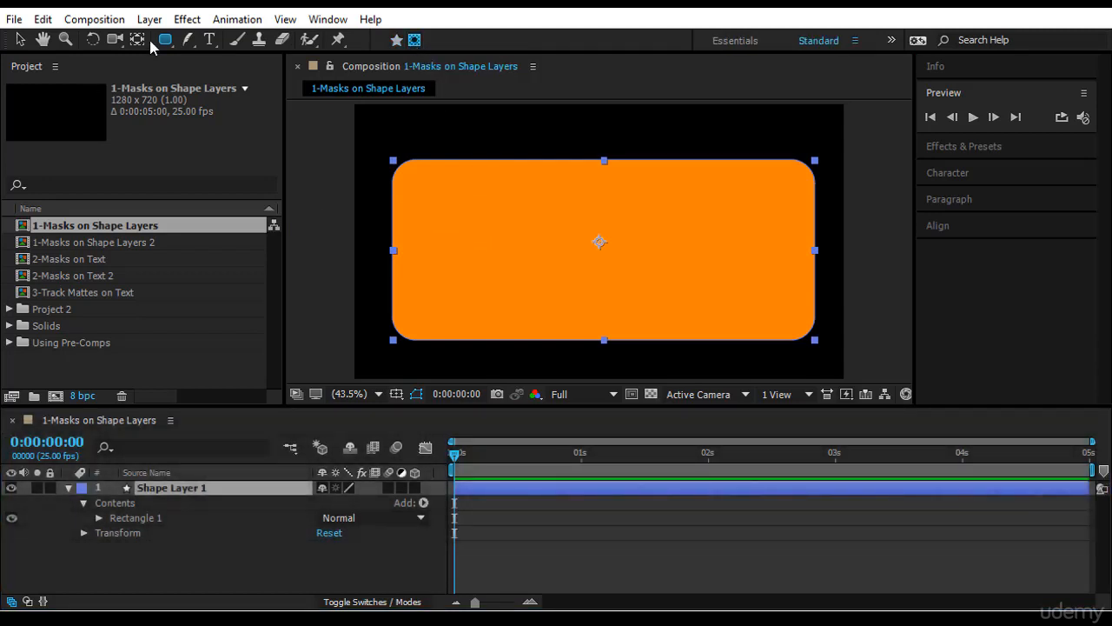
left_click_drag(165, 39, 229, 117)
left_click(453, 215)
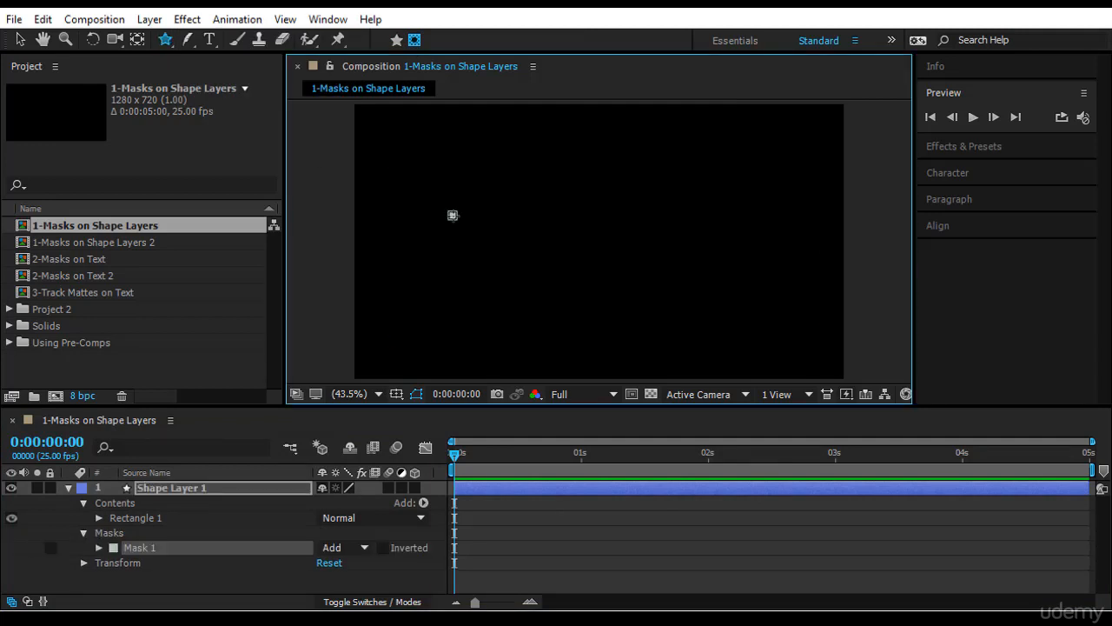
mouse_move(452, 215)
left_mouse_down()
mouse_move(624, 280)
mouse_move(483, 236)
left_mouse_up()
key("shift+space")
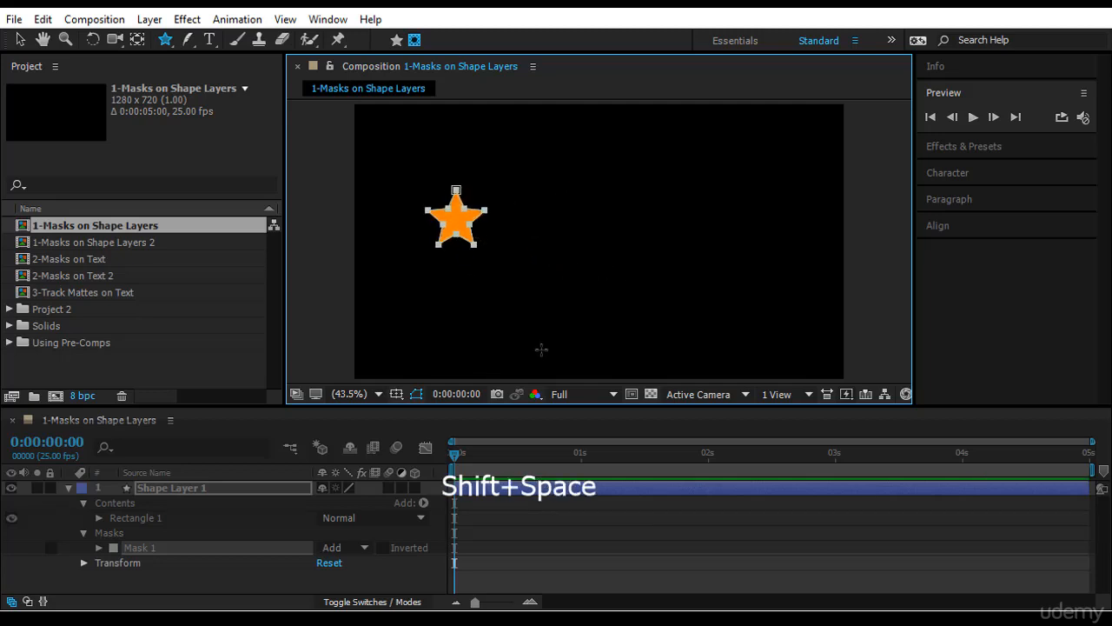
- Set the mode of Mask 1 to Subtract to cut the star out of the rectangle
left_click(156, 521)
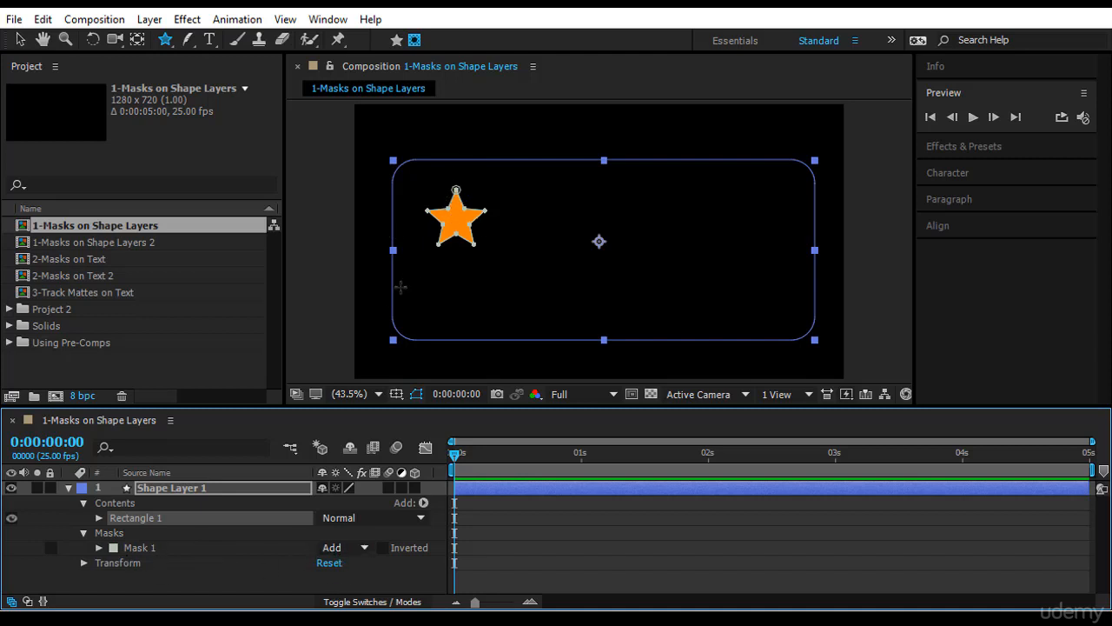
left_click(354, 549)
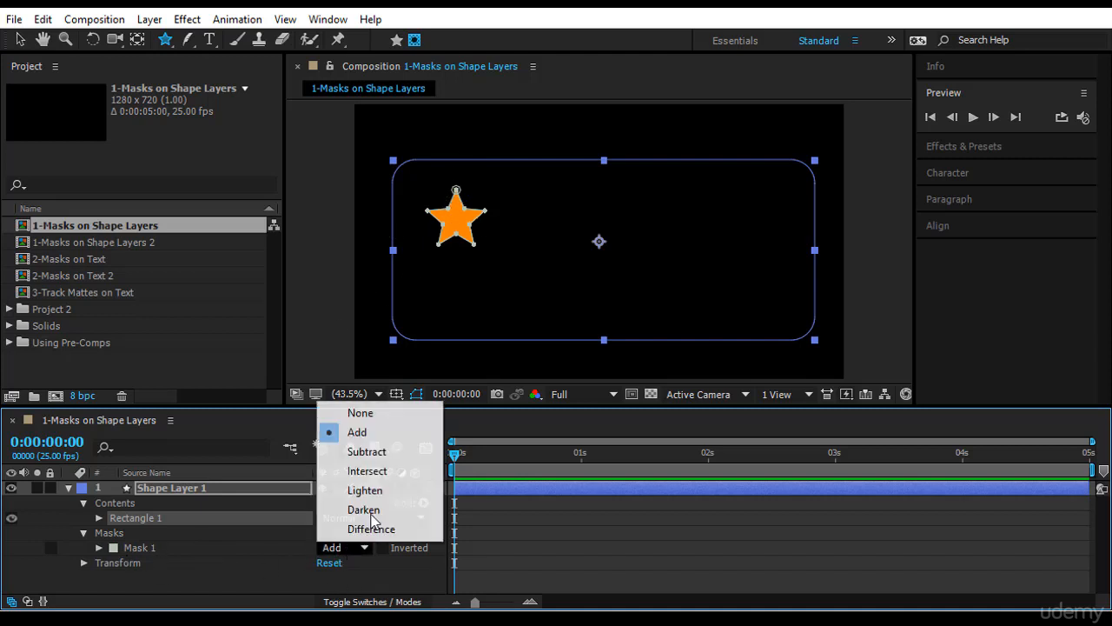
left_click(387, 451)
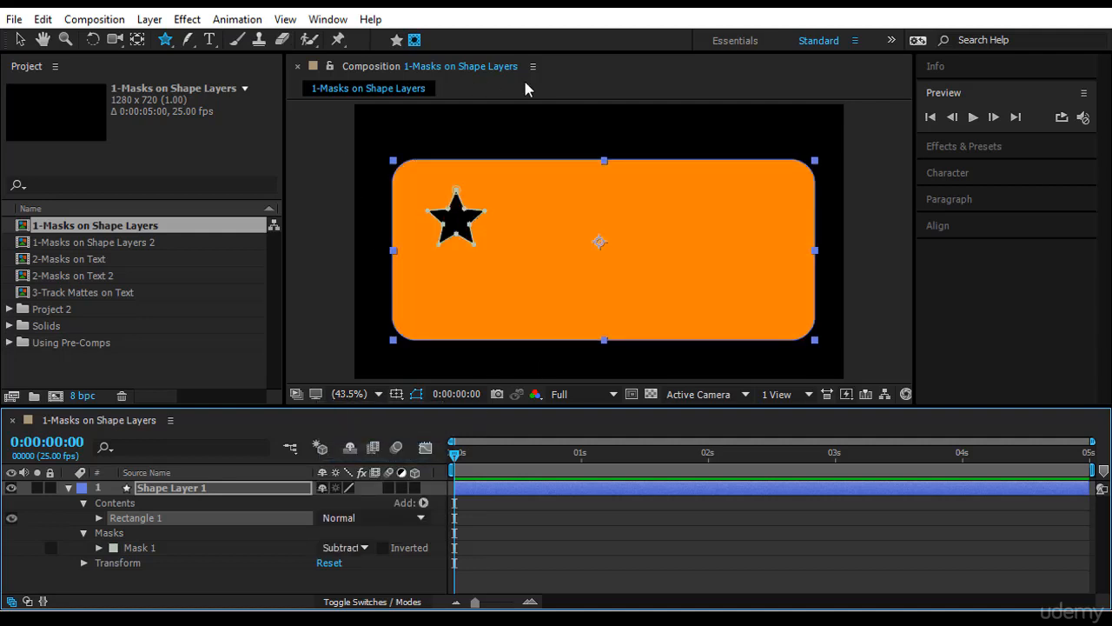
- Set Mask 1 back to Add mode, invert it, and deselect the layer with the Selection tool active
left_click(355, 548)
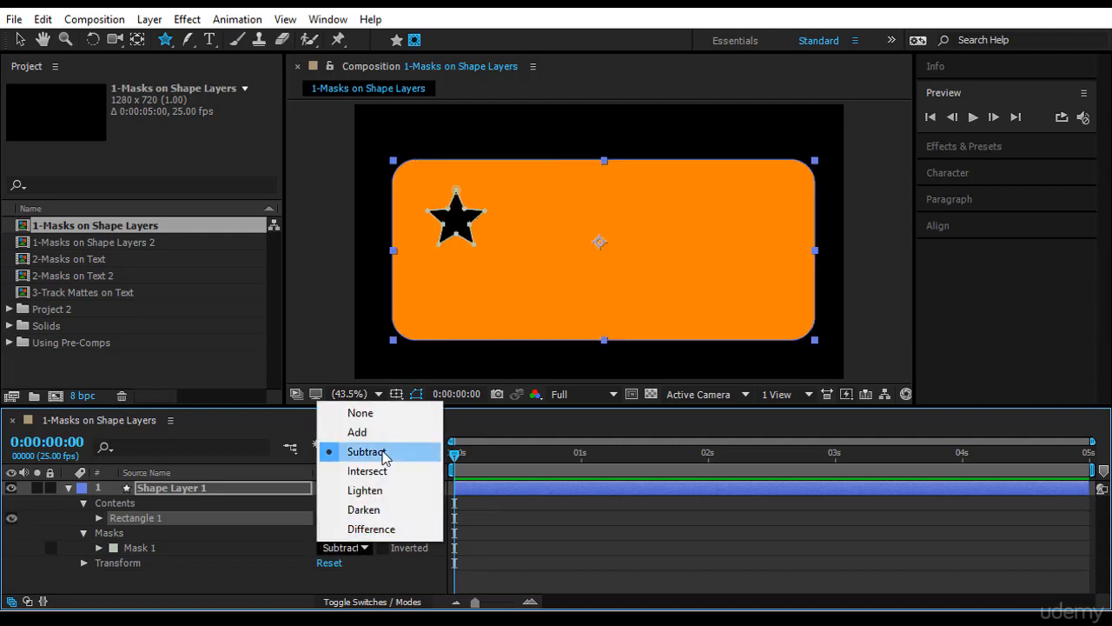
left_click(382, 435)
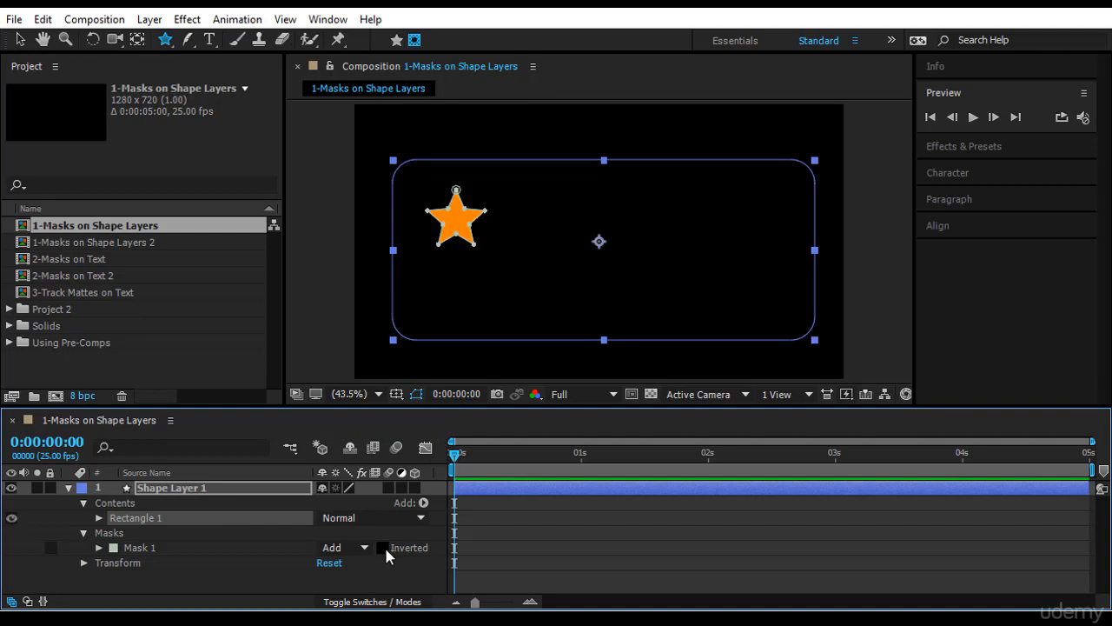
left_click(384, 548)
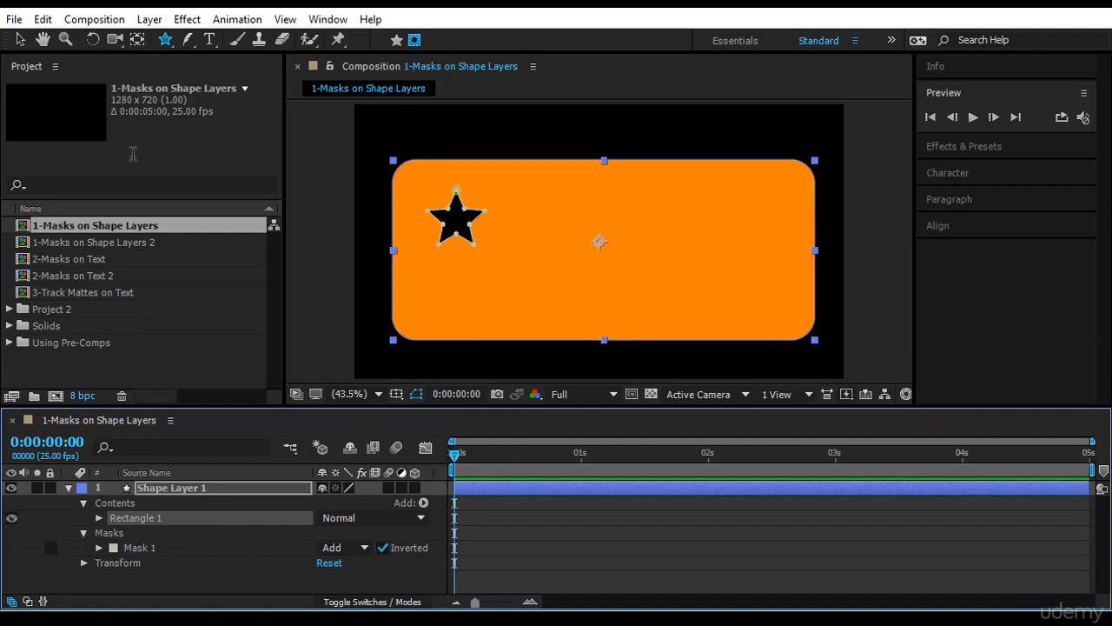
key("v")
left_click(642, 527)
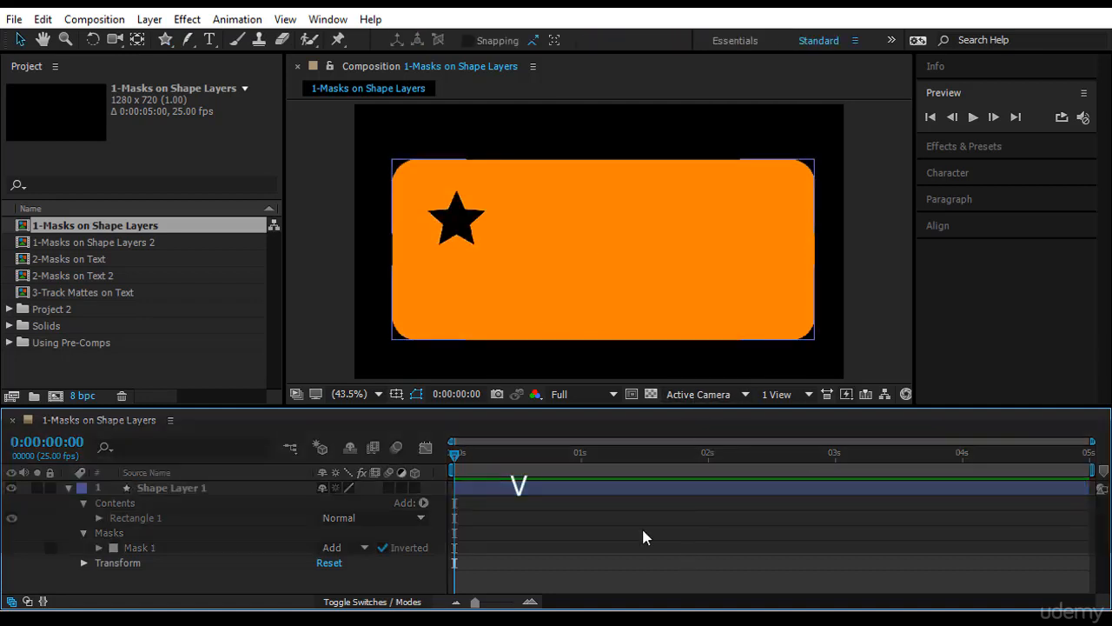
- Select all of Mask 1 and move the whole star slightly within the rectangle
left_click(475, 244)
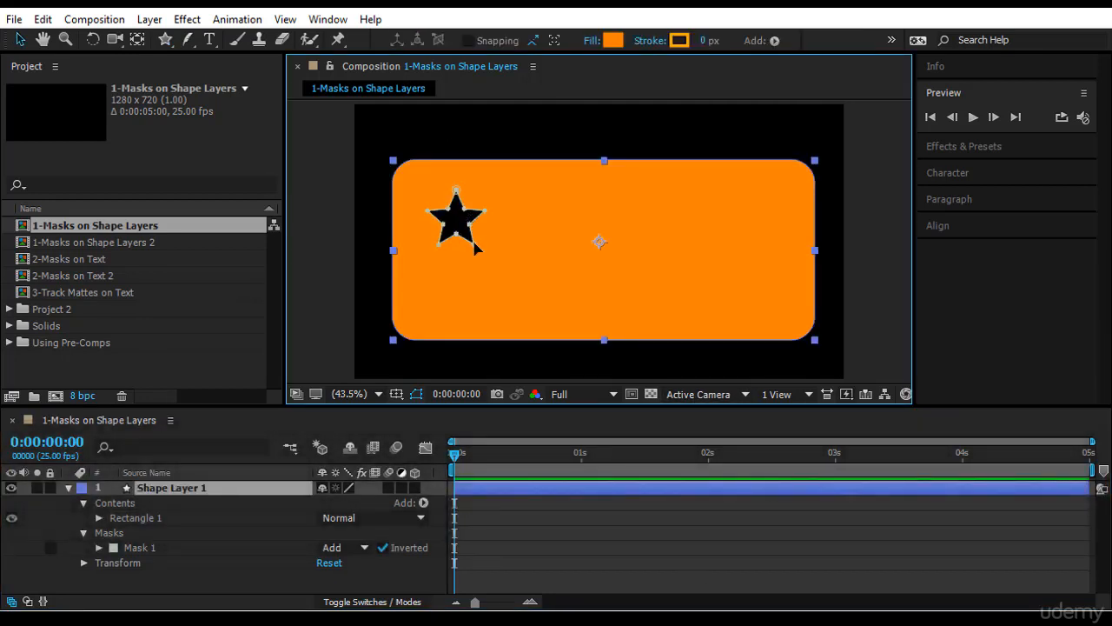
left_click(586, 540)
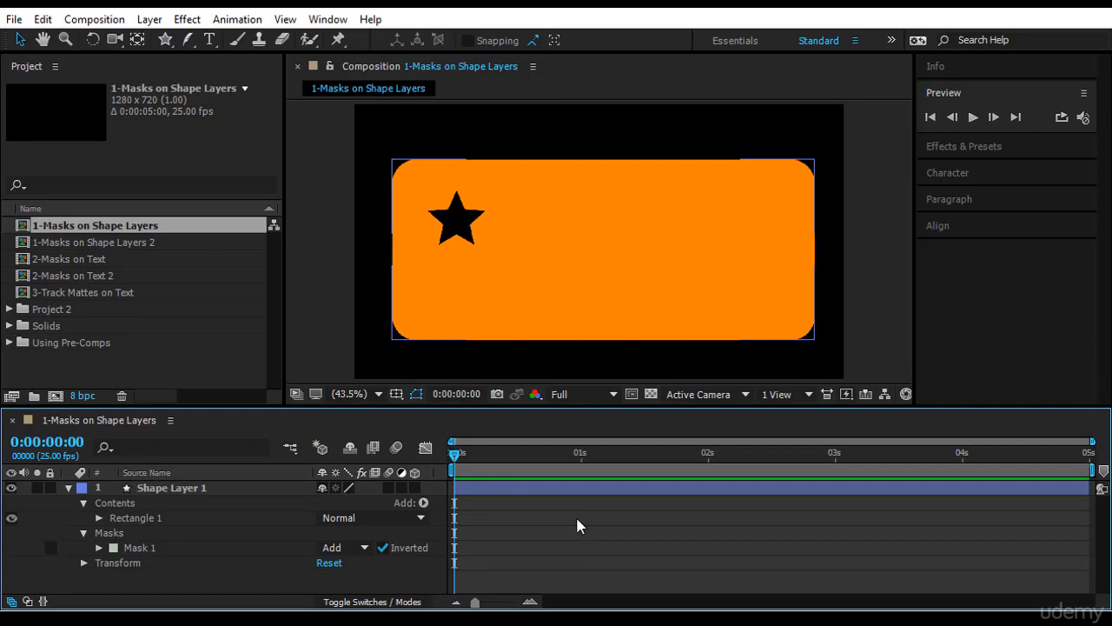
left_click(139, 547)
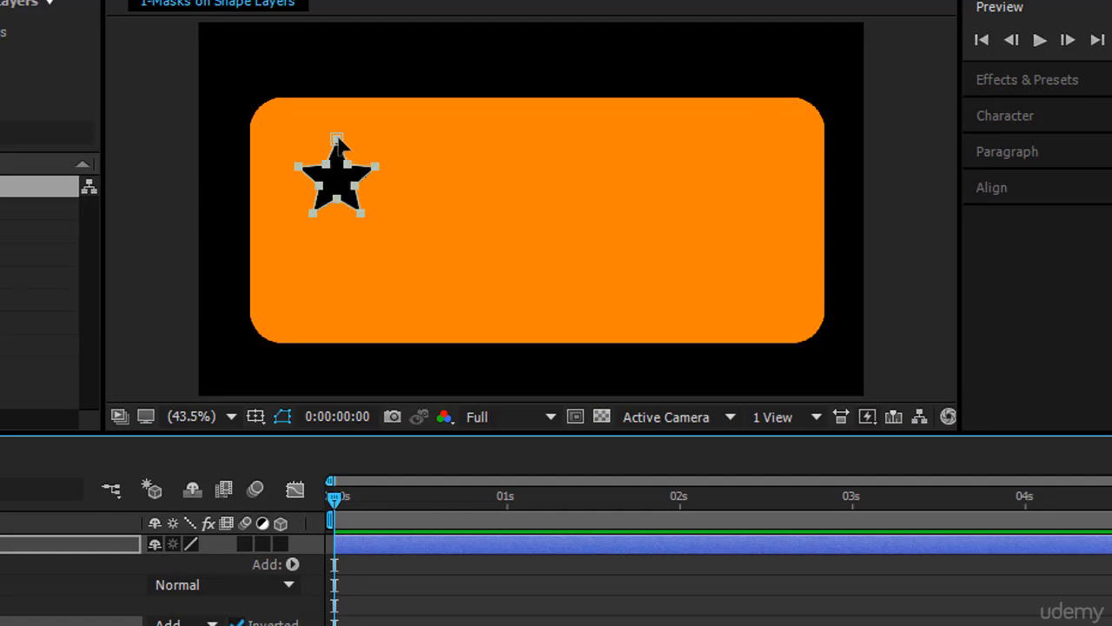
left_click_drag(375, 165, 336, 130)
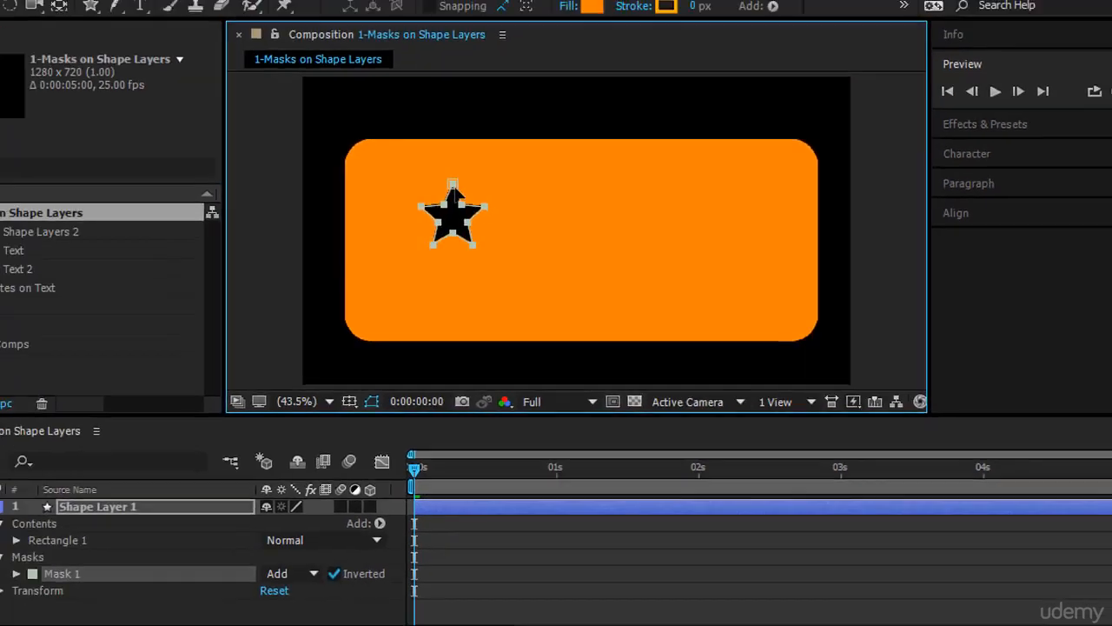
left_click_drag(453, 188, 421, 177)
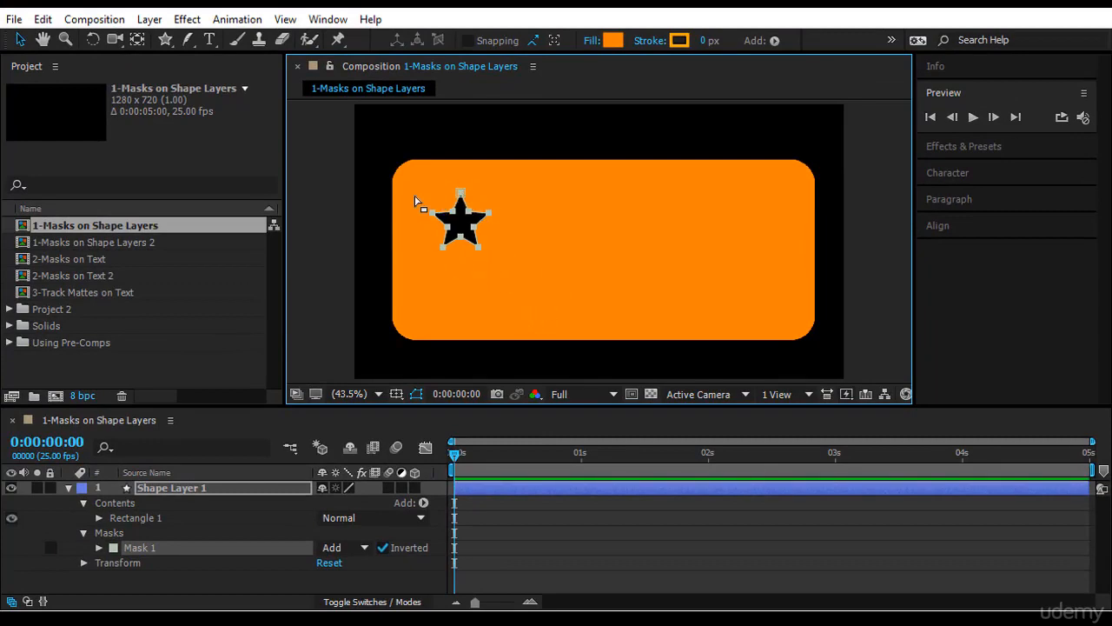
- Reshape the star mask by pulling its right and lower-right tips and the notch between them toward the rectangle's right side
left_click(185, 491)
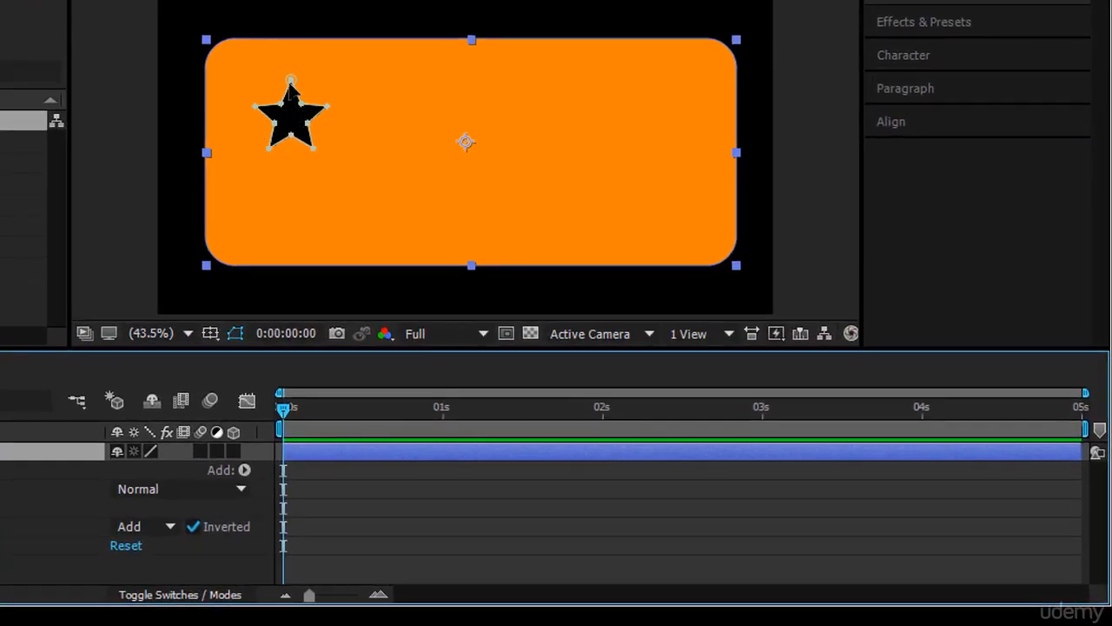
left_click_drag(328, 108, 492, 95)
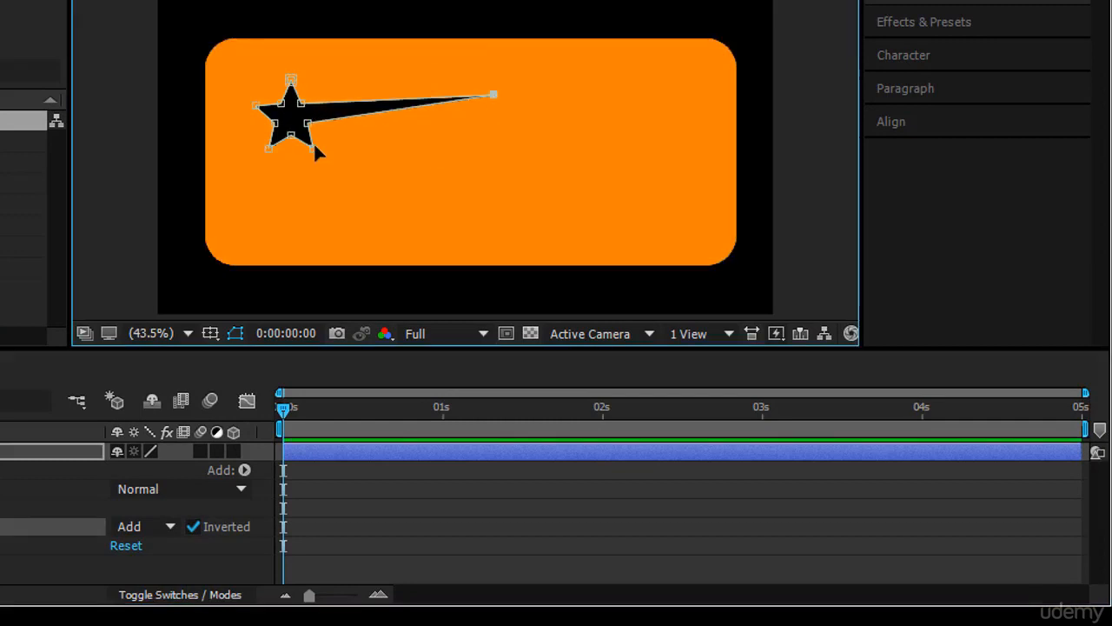
left_click_drag(314, 145, 465, 248)
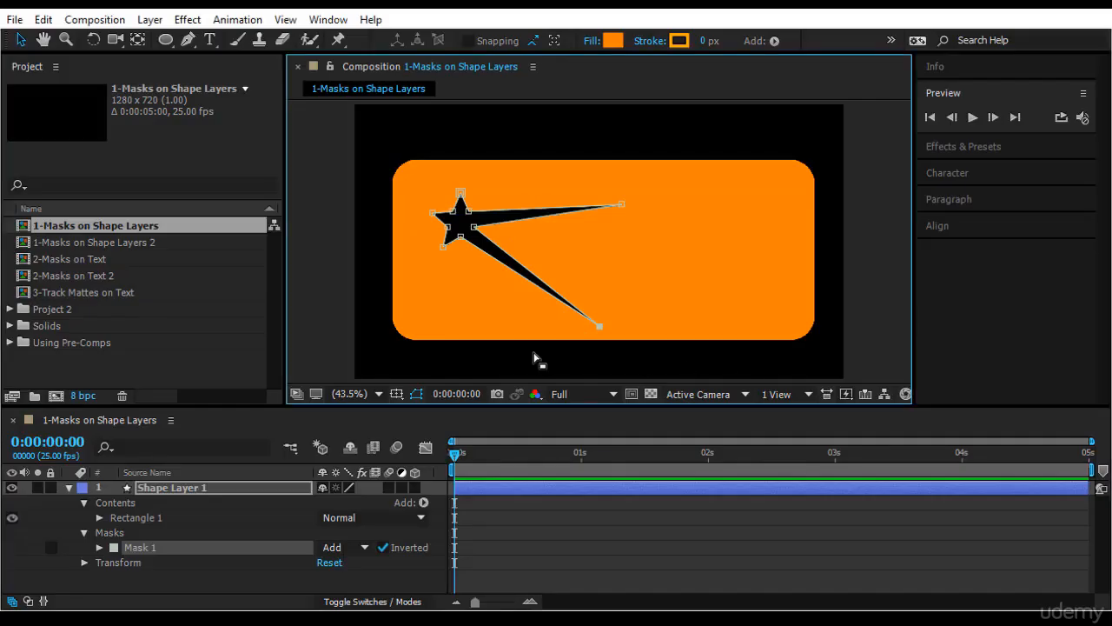
left_click(195, 486)
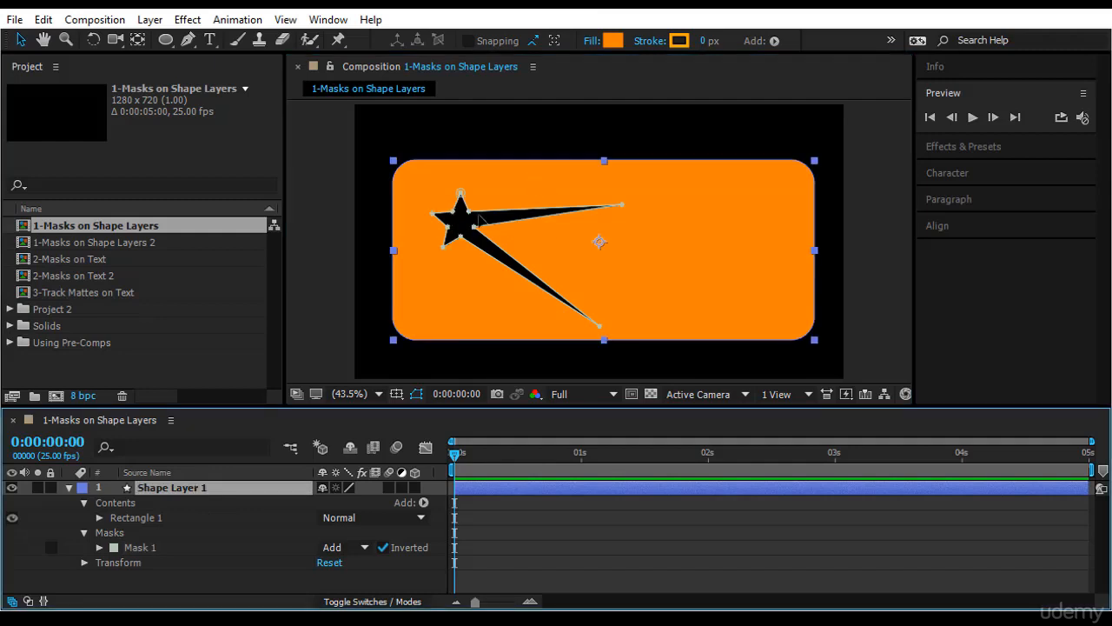
left_click_drag(468, 211, 738, 220)
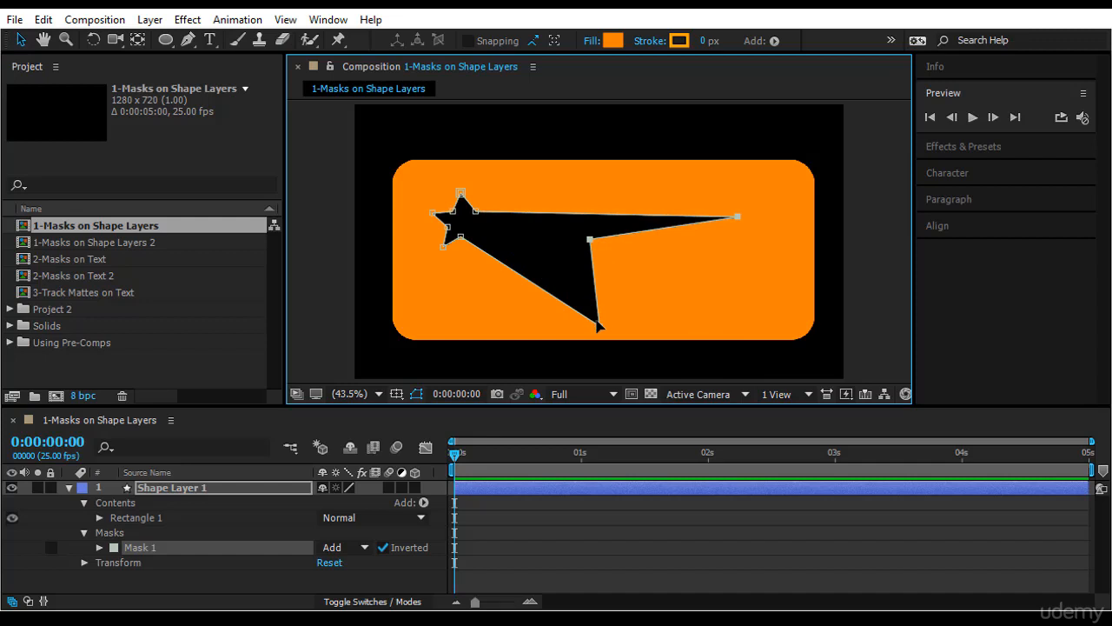
left_click_drag(600, 326, 730, 311)
left_click_drag(590, 239, 637, 243)
- Select the entire Mask 1, move it slightly downward in the rectangle, and deselect everything
left_click(219, 566)
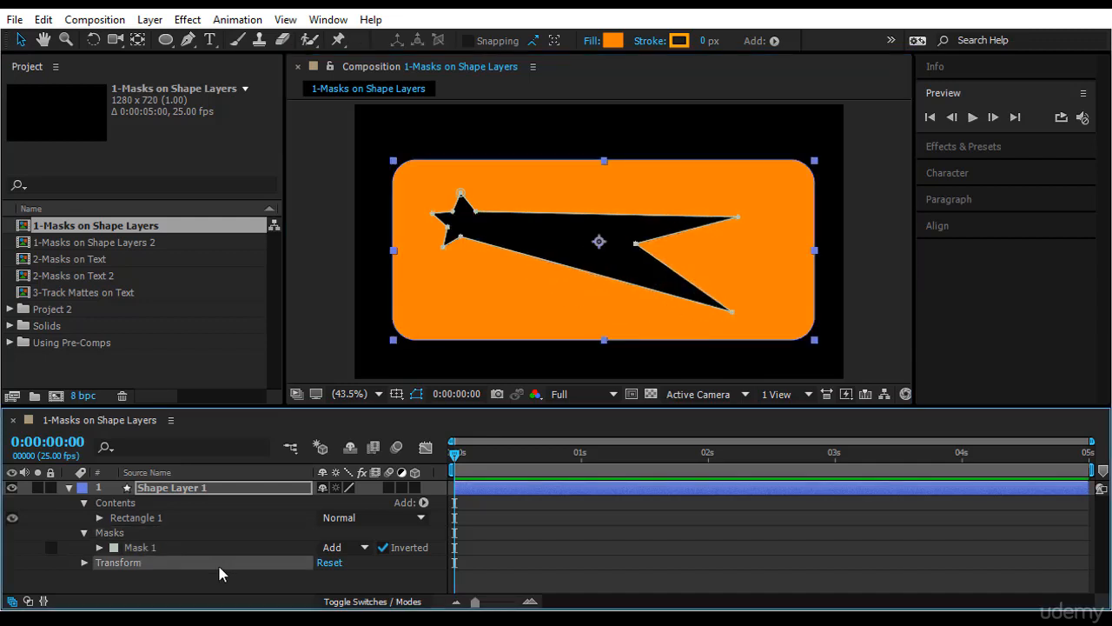
left_click(171, 551)
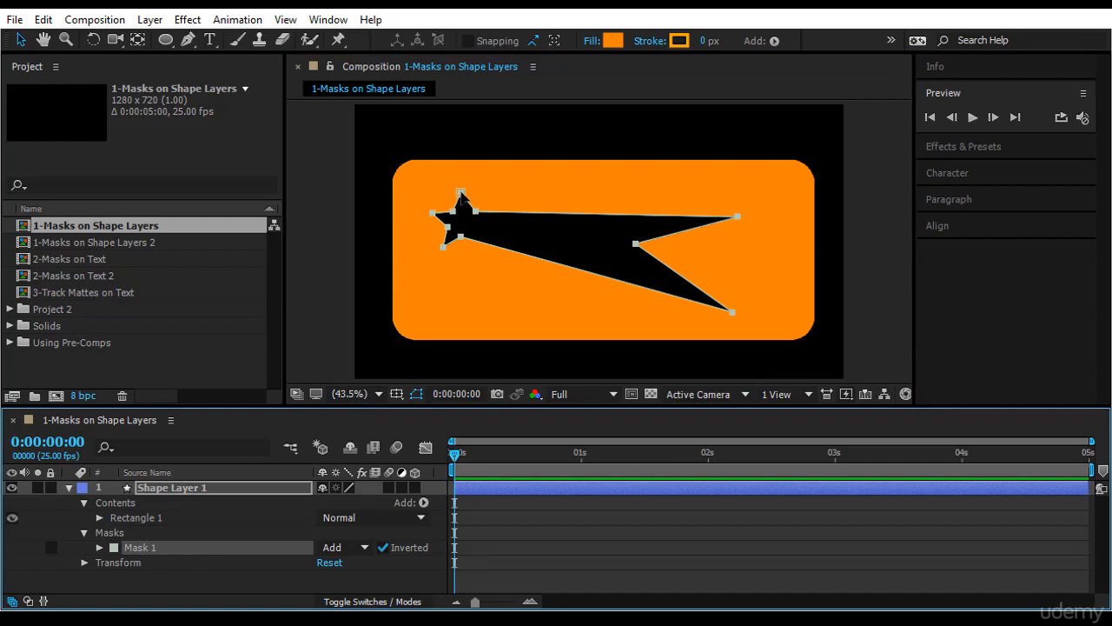
mouse_move(461, 193)
left_mouse_down()
mouse_move(493, 167)
mouse_move(476, 204)
mouse_move(451, 205)
left_mouse_up()
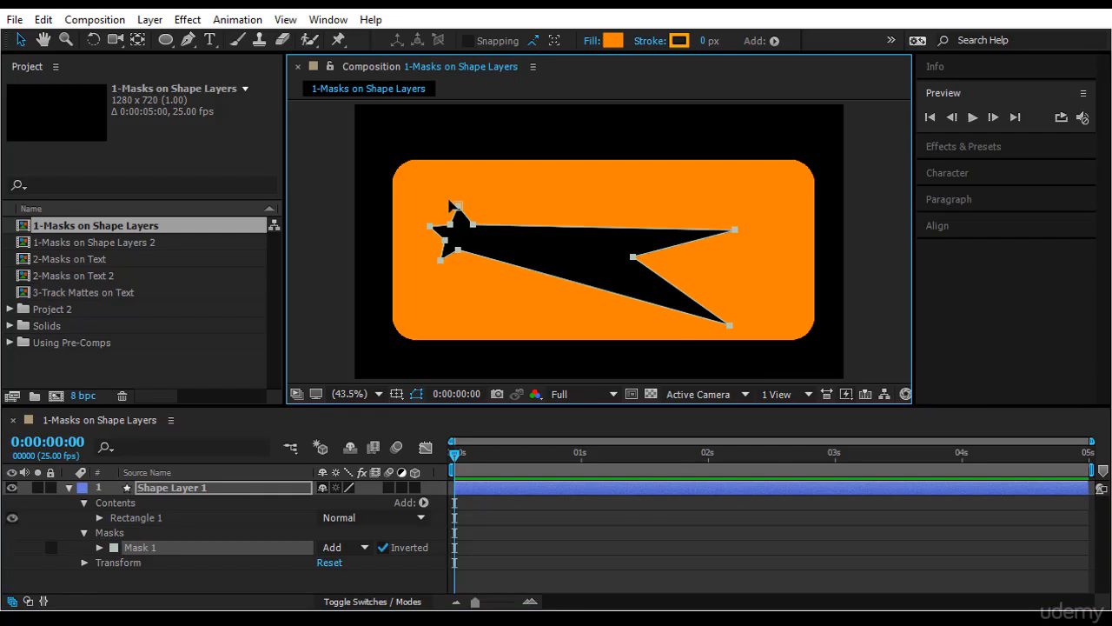
key("backslash")
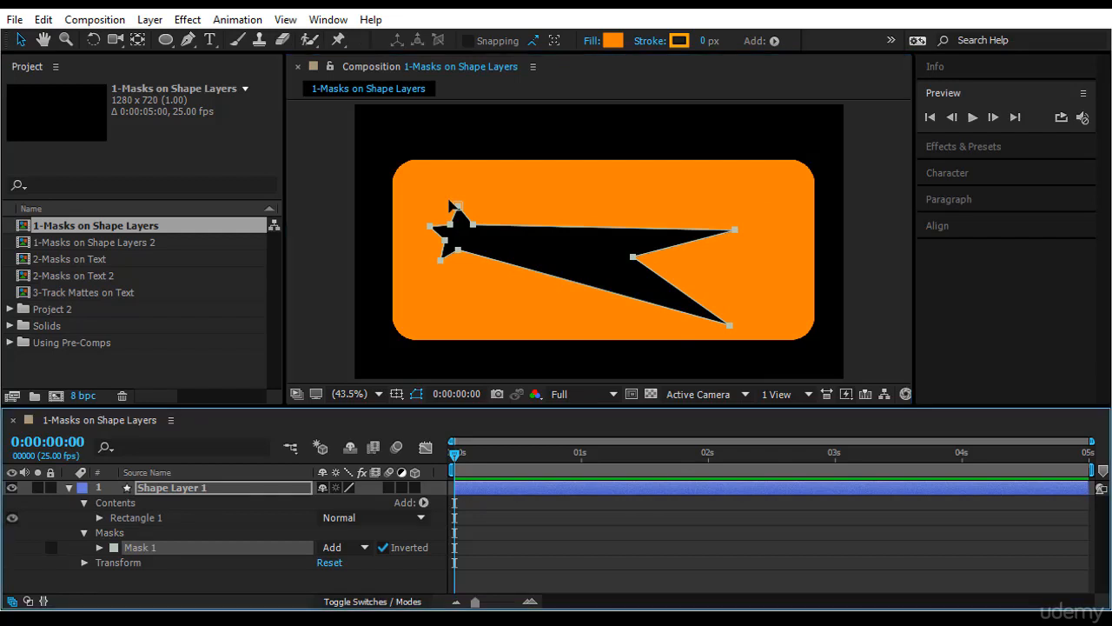
key("ctrl+a")
key("ctrl+shift+a")
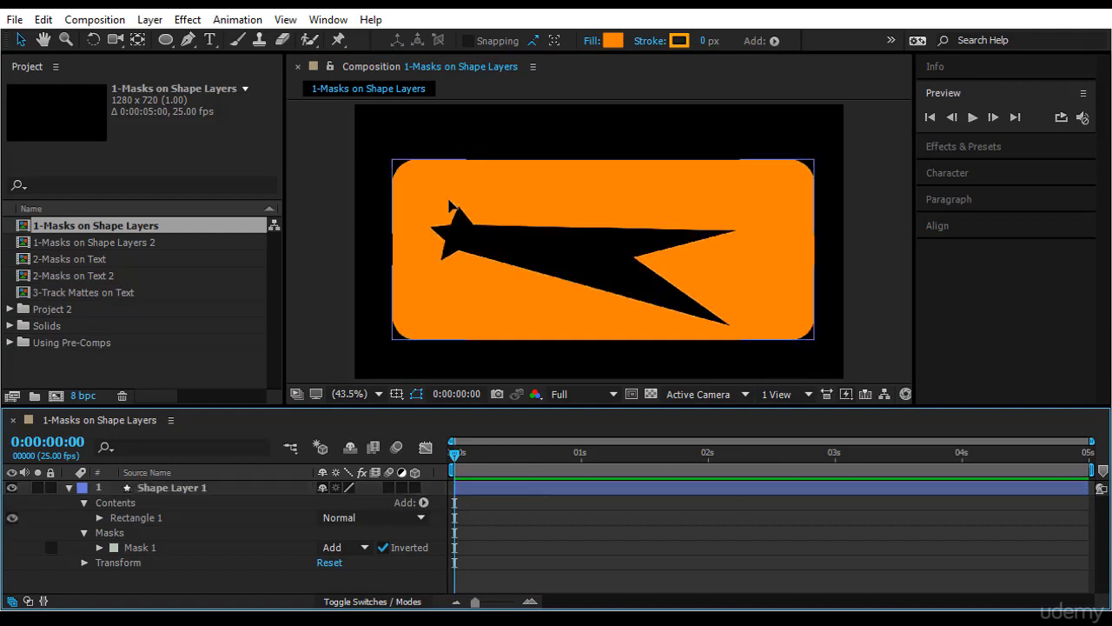
- Expand the properties of Mask 1 and select Mask Feather
left_click(205, 547)
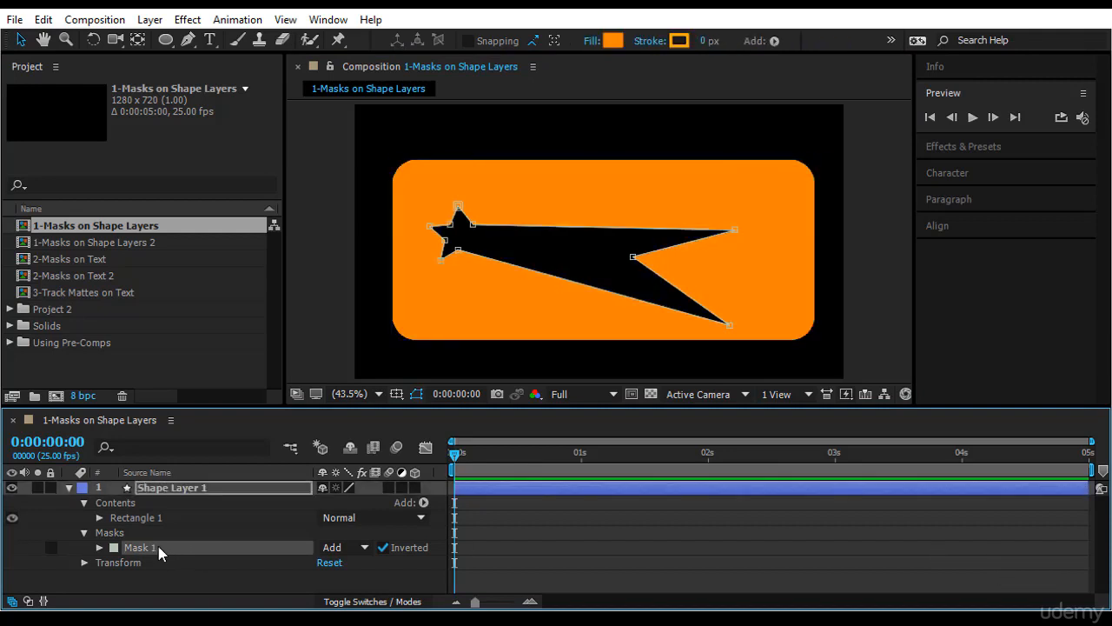
left_click(100, 547)
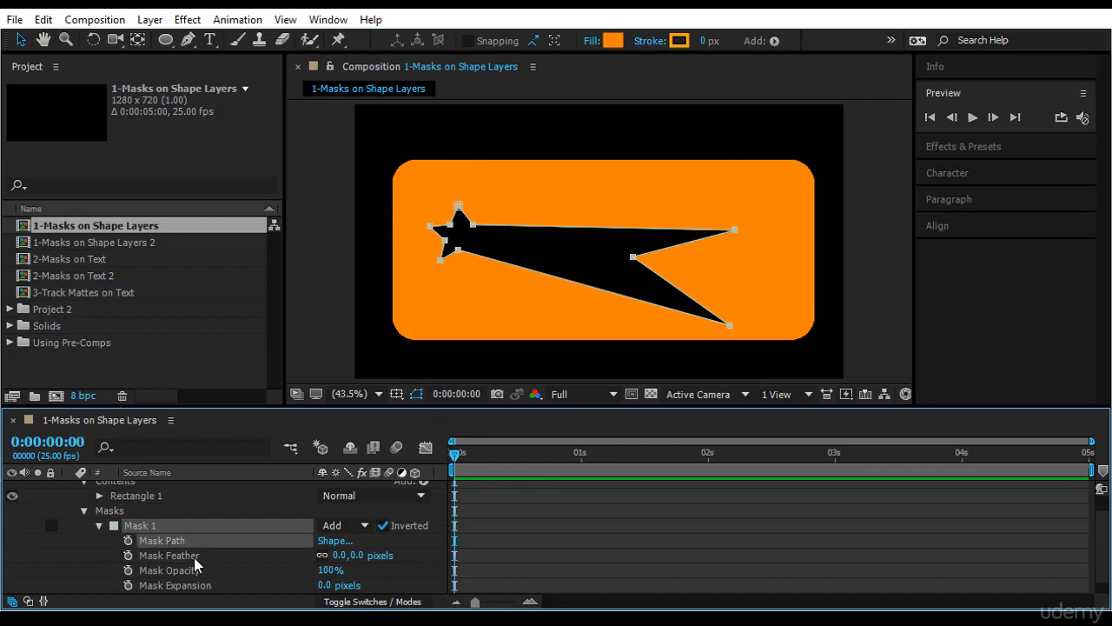
left_click(205, 560)
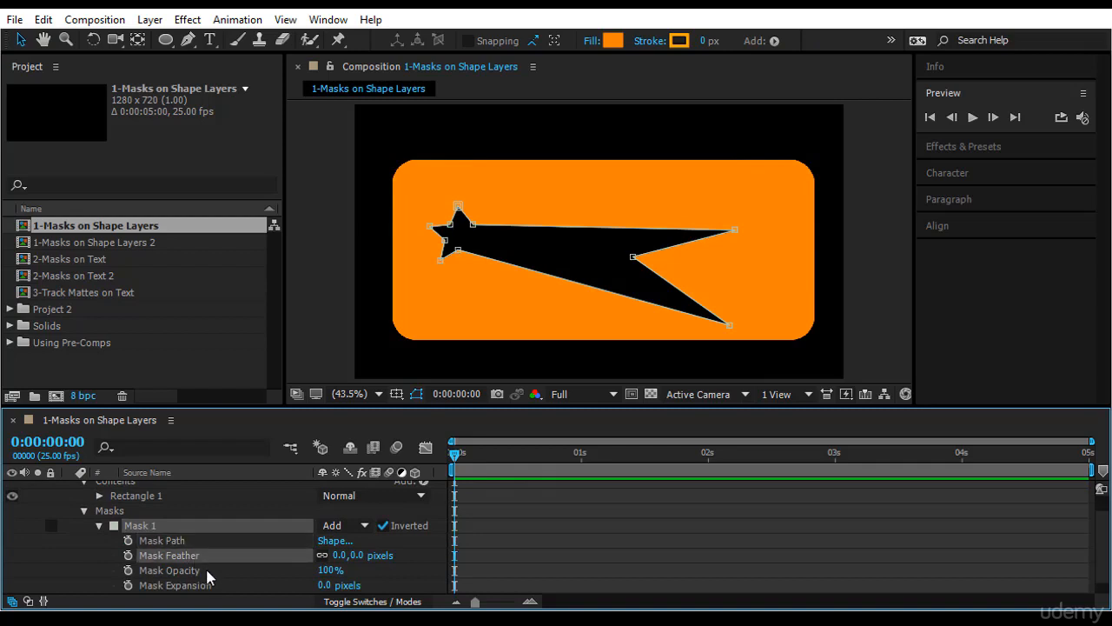
- Examine the Mask Opacity, Mask Expansion and Mask Path properties of Mask 1, selecting each one in turn
left_click(186, 571)
left_click(245, 584)
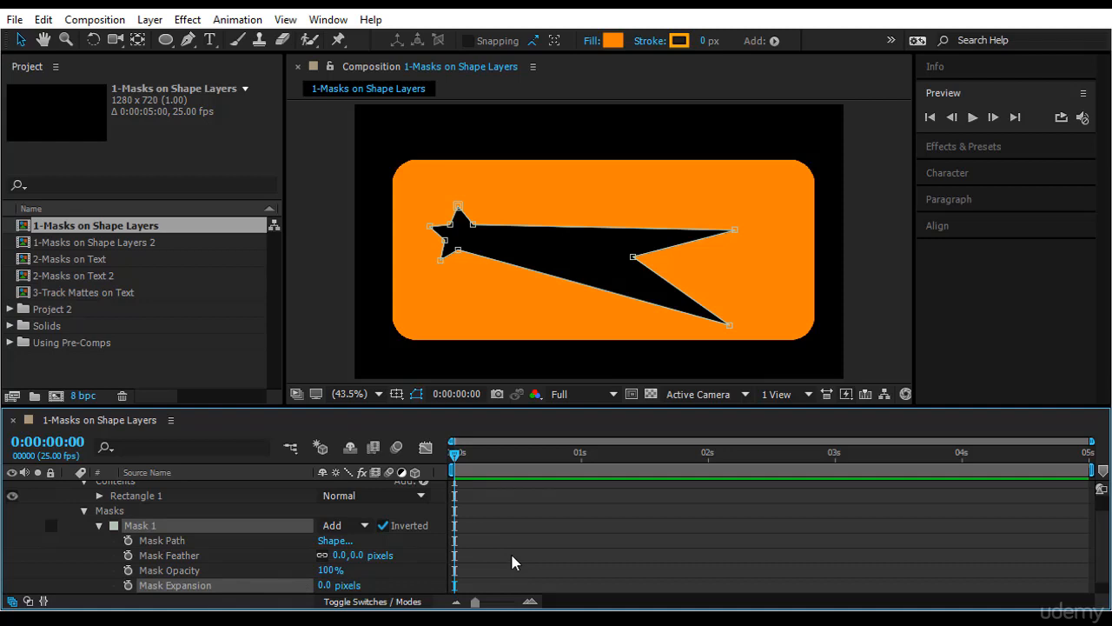
left_click(207, 544)
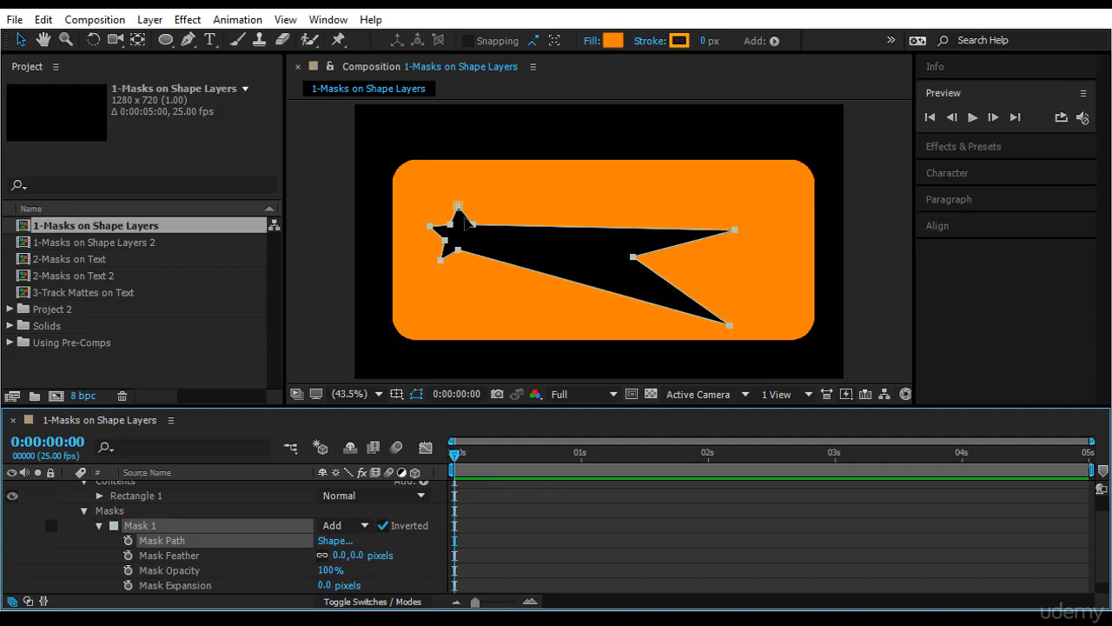
- Change the outline colour of Mask 1 to bright yellow
left_click(114, 526)
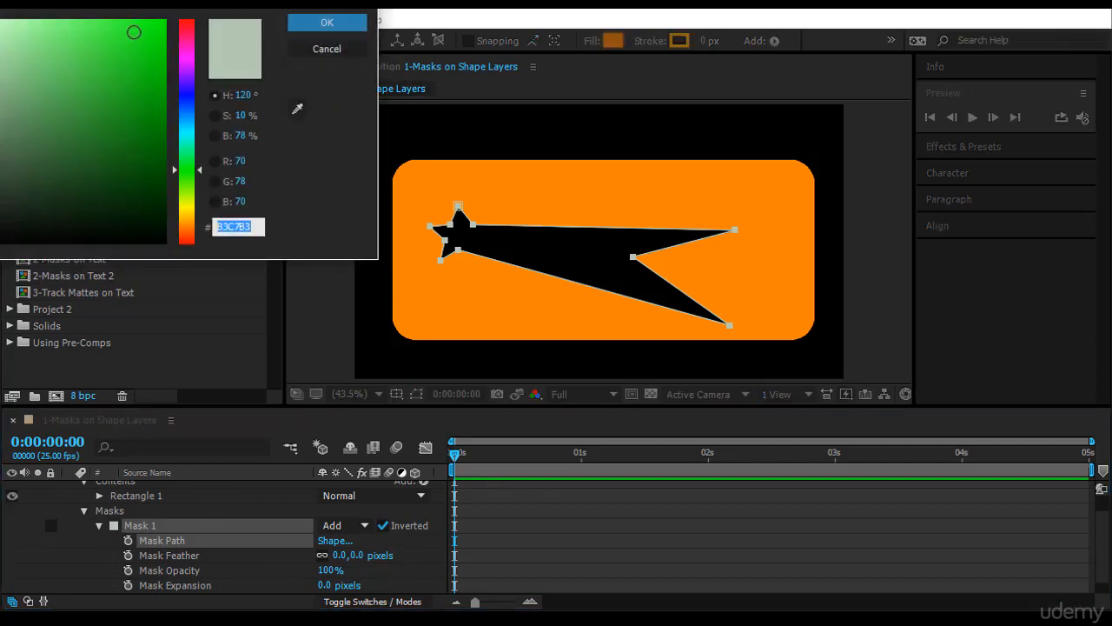
left_click(344, 131)
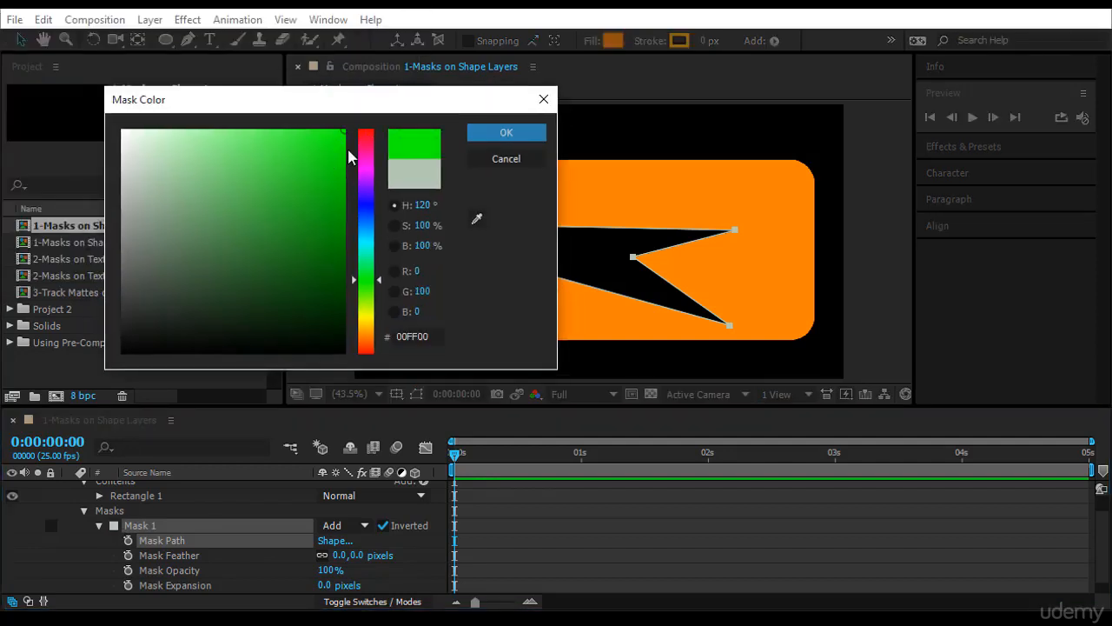
left_click_drag(378, 291, 379, 321)
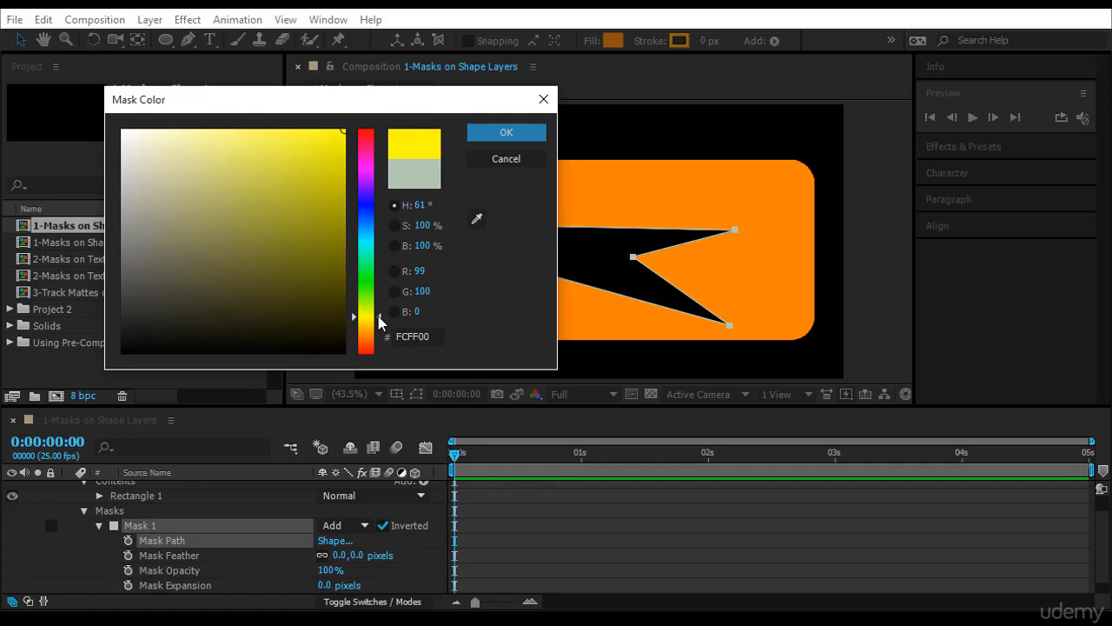
left_click(506, 137)
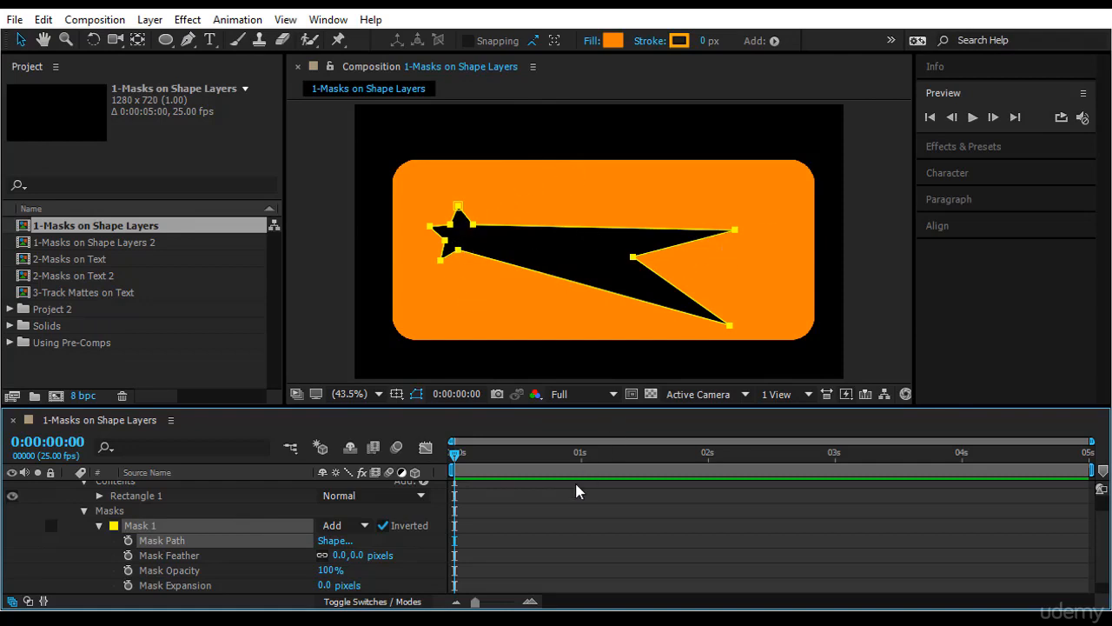
- Keyframe Mask Path at 0:00:00:00 and move the whole mask up and to the right at 0:00:01:00
scroll(544, 524, "up", 2)
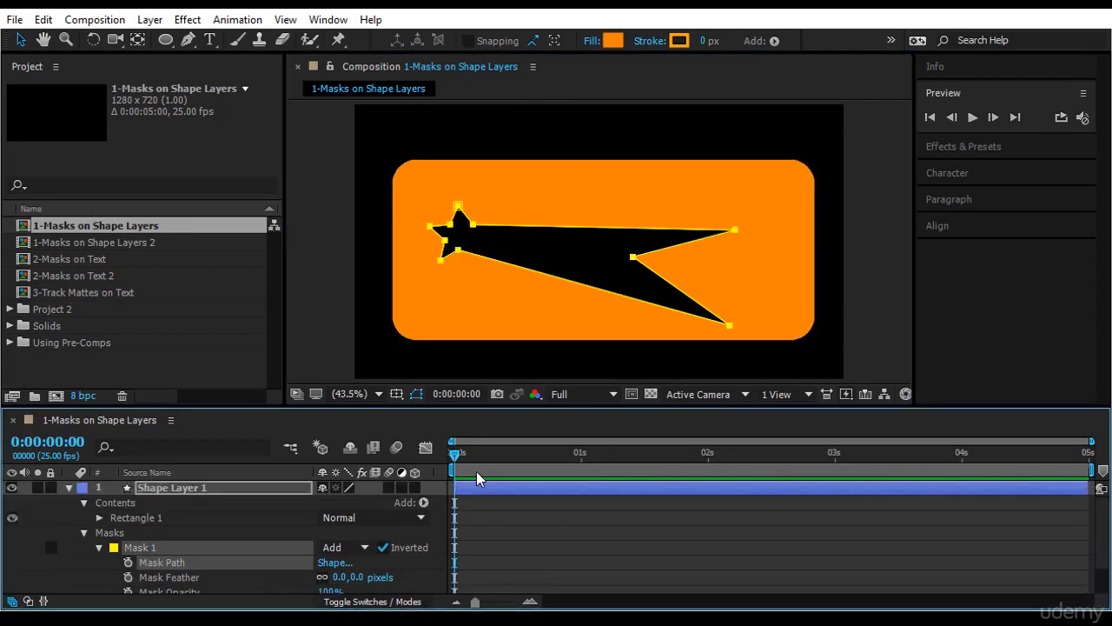
left_click(128, 562)
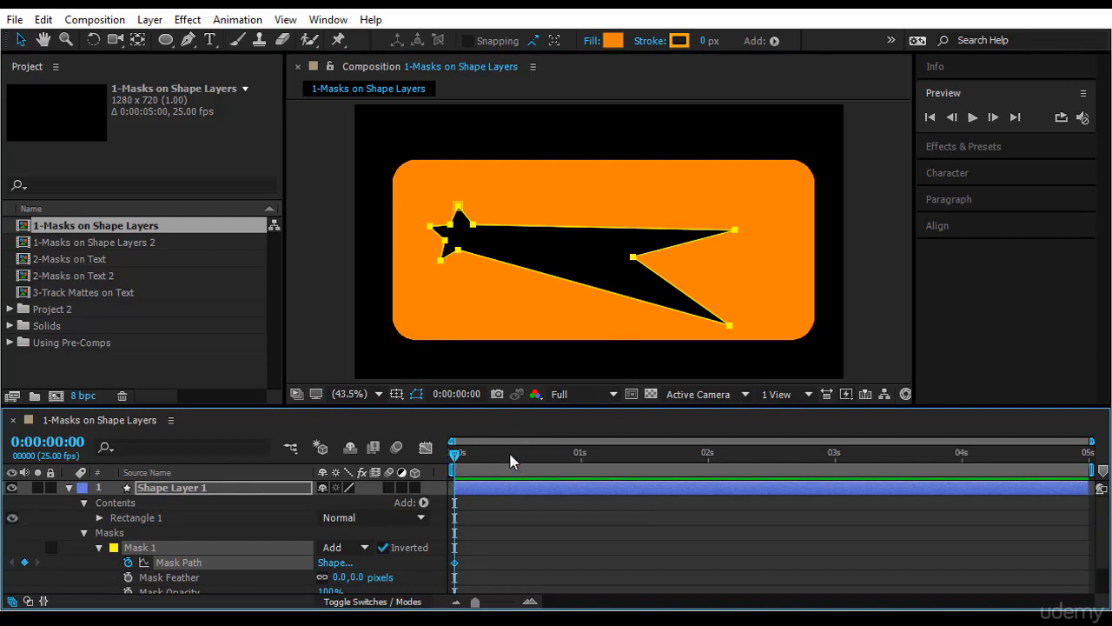
left_click_drag(511, 461, 582, 458)
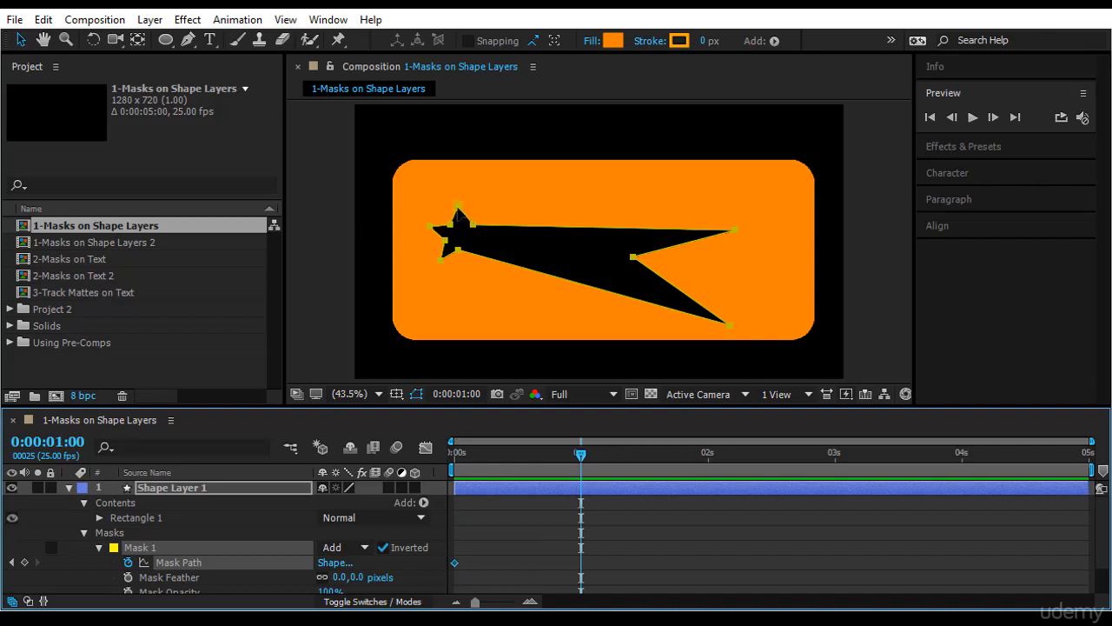
left_click_drag(455, 209, 512, 196)
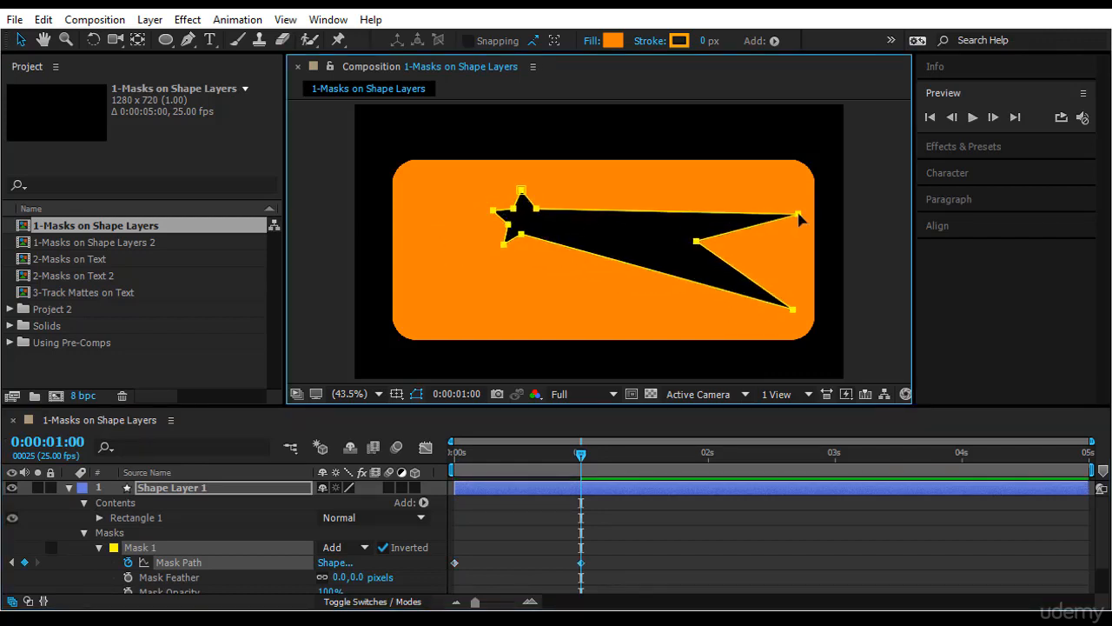
- At 1 second, pull the mask's two long tips and the notch inward, and move the whole mask to the rectangle's right side
left_click(198, 490)
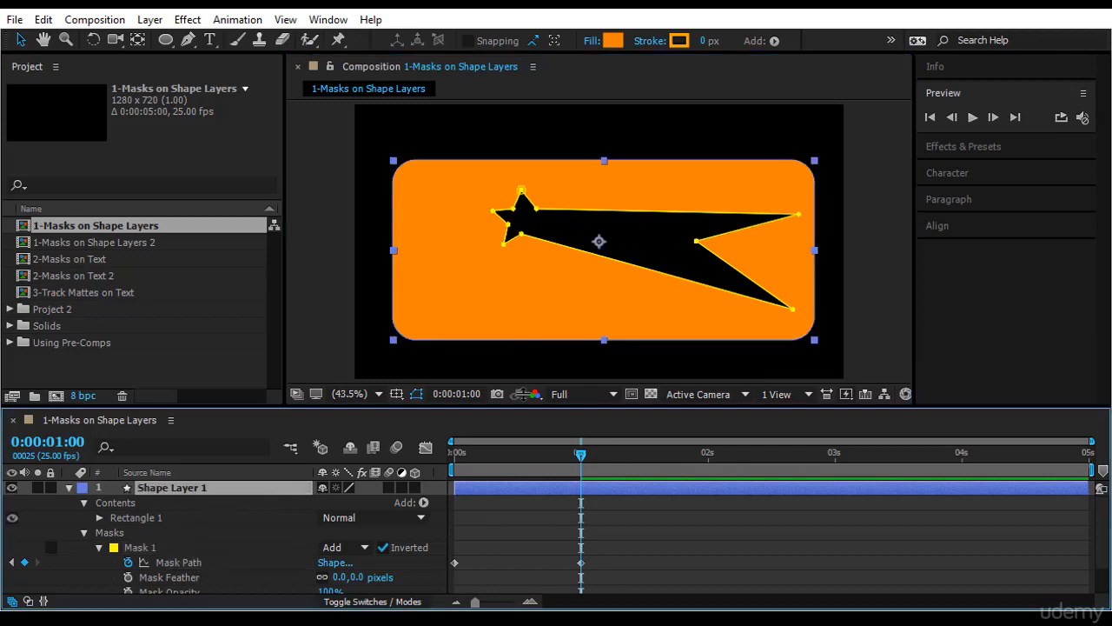
left_click_drag(799, 215, 596, 193)
left_click_drag(694, 241, 598, 233)
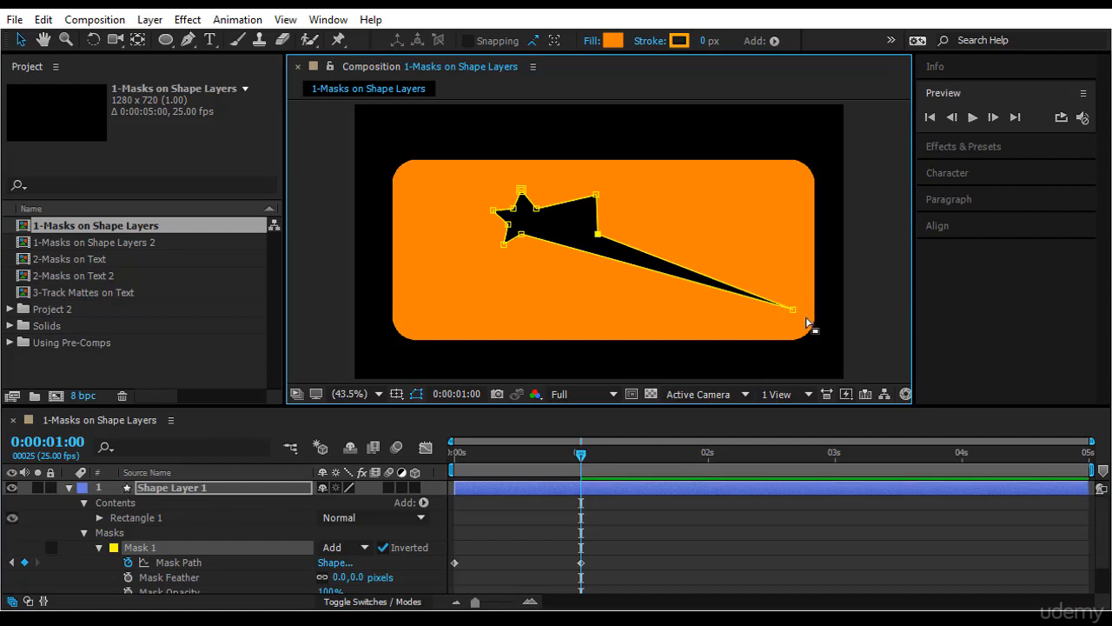
left_click_drag(793, 309, 564, 288)
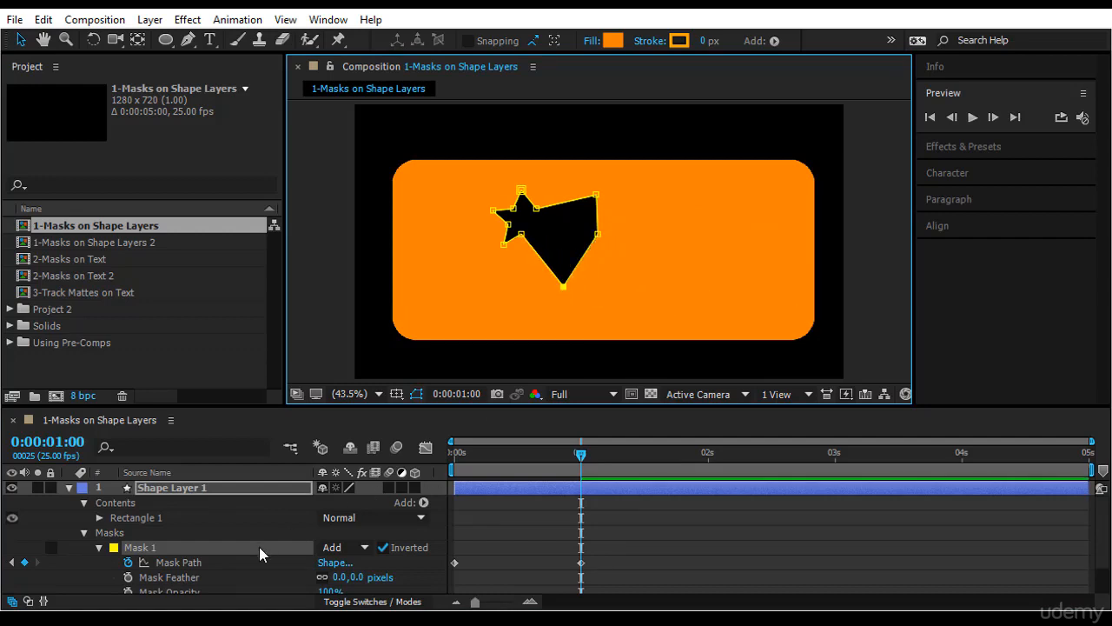
left_click(231, 565)
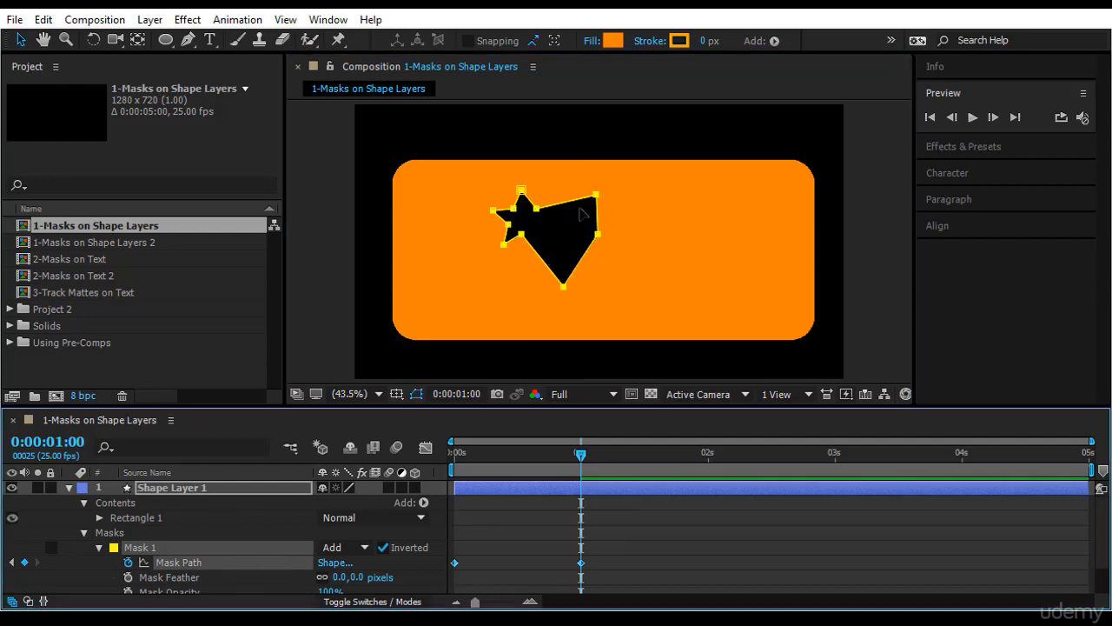
left_click_drag(581, 213, 771, 236)
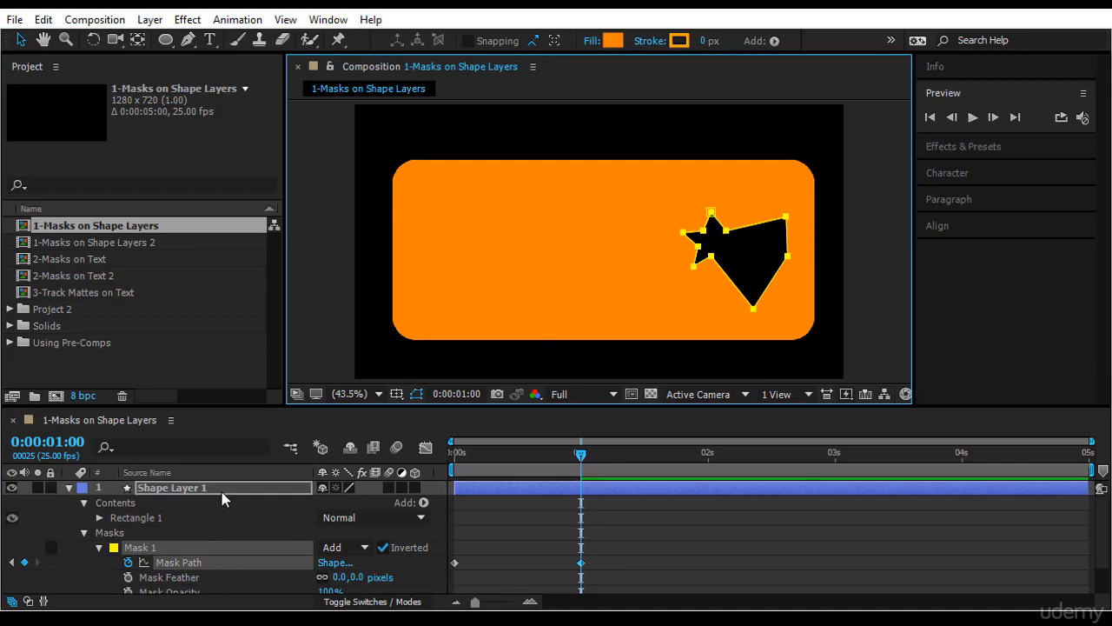
- Pull the mask's small left-side points outward and downward to form a large quadrilateral shape at 1 second
left_click(315, 493)
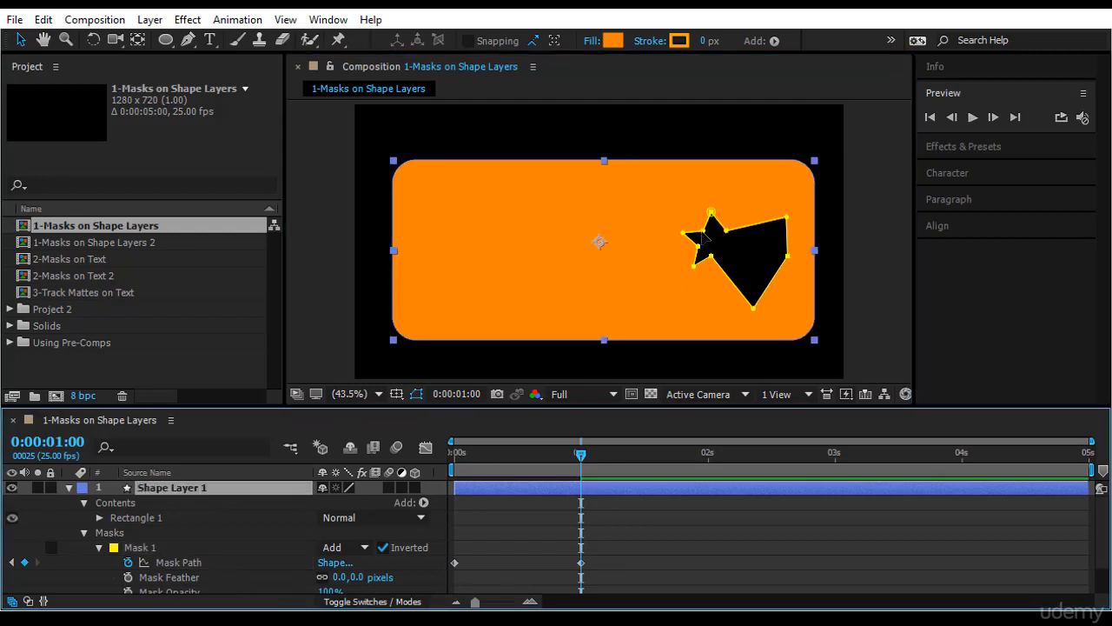
left_click_drag(703, 232, 662, 184)
left_click_drag(683, 232, 625, 309)
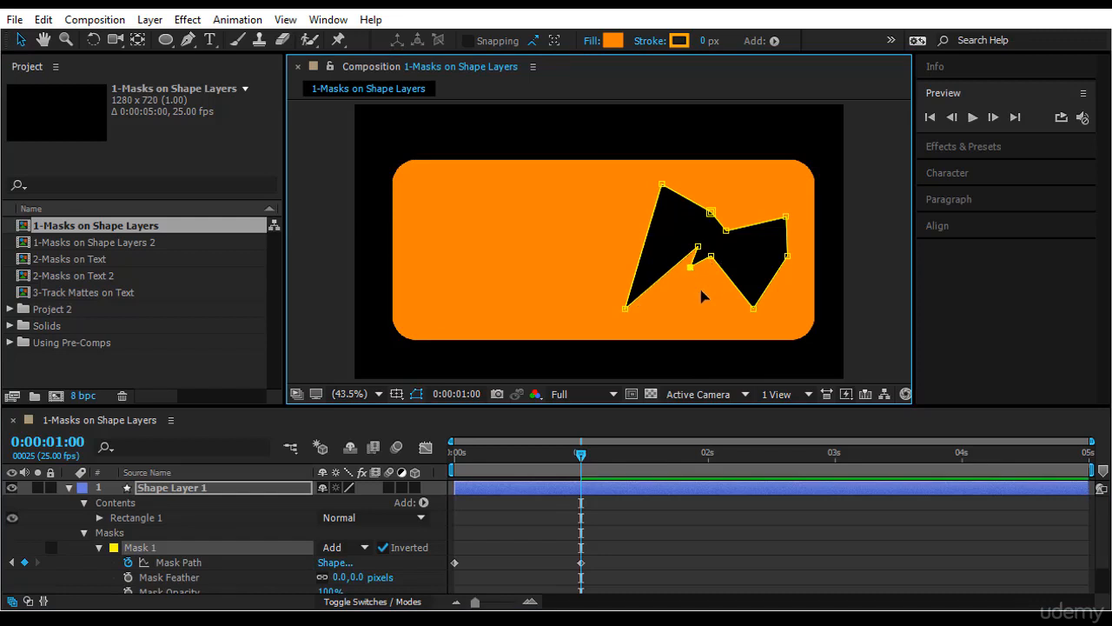
left_click_drag(702, 291, 711, 294)
left_click_drag(698, 246, 671, 304)
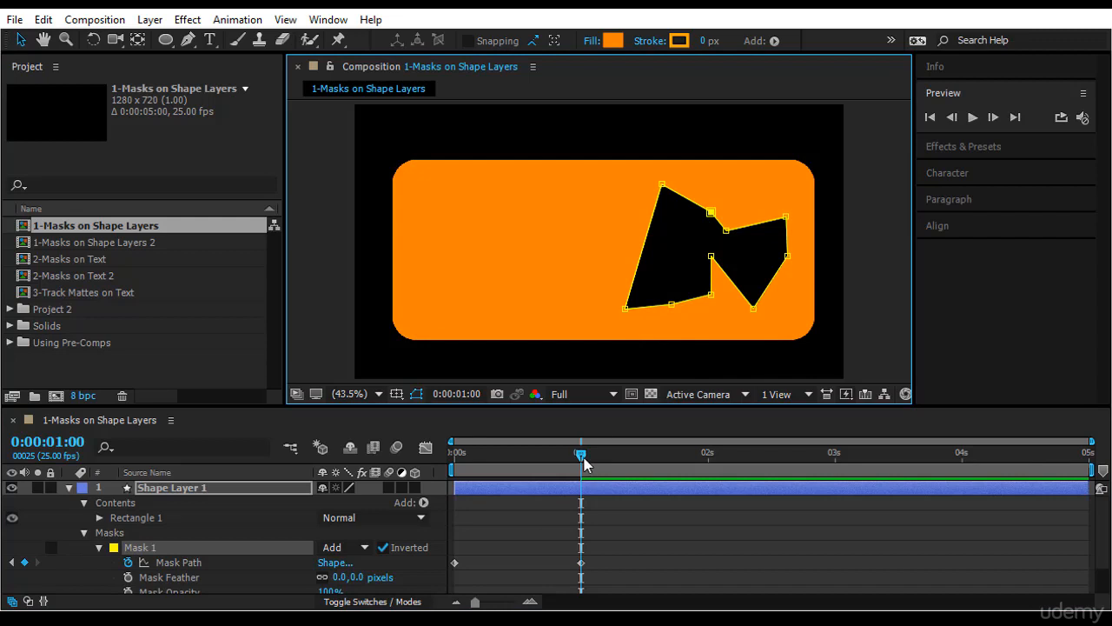
- Return to the start of the timeline and preview the mask morphing over the first second
left_click_drag(581, 454, 435, 456)
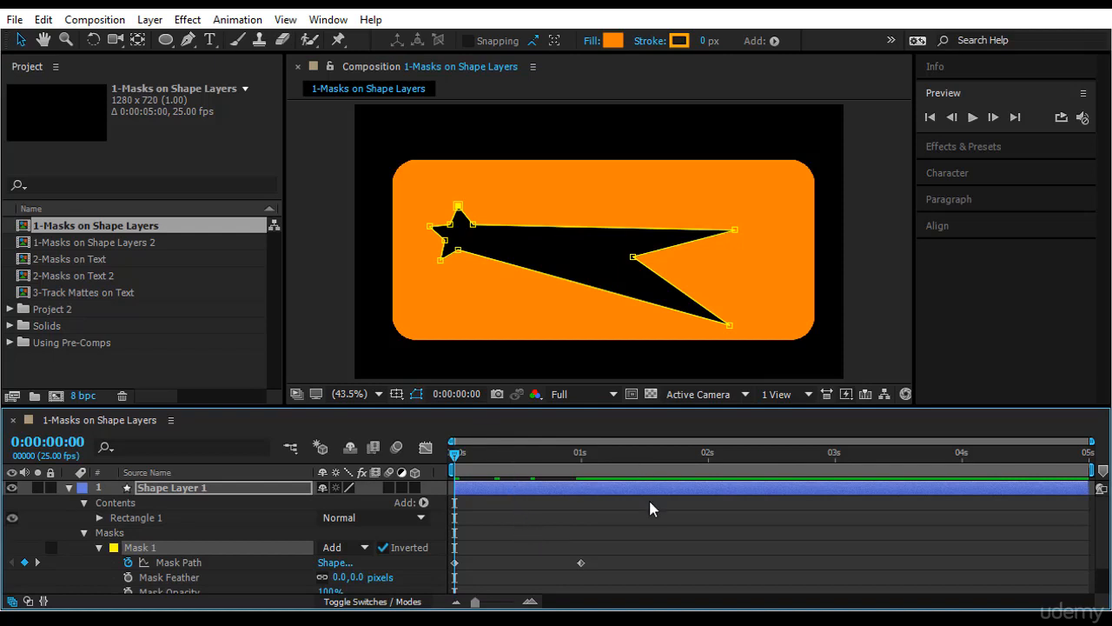
left_click(980, 122)
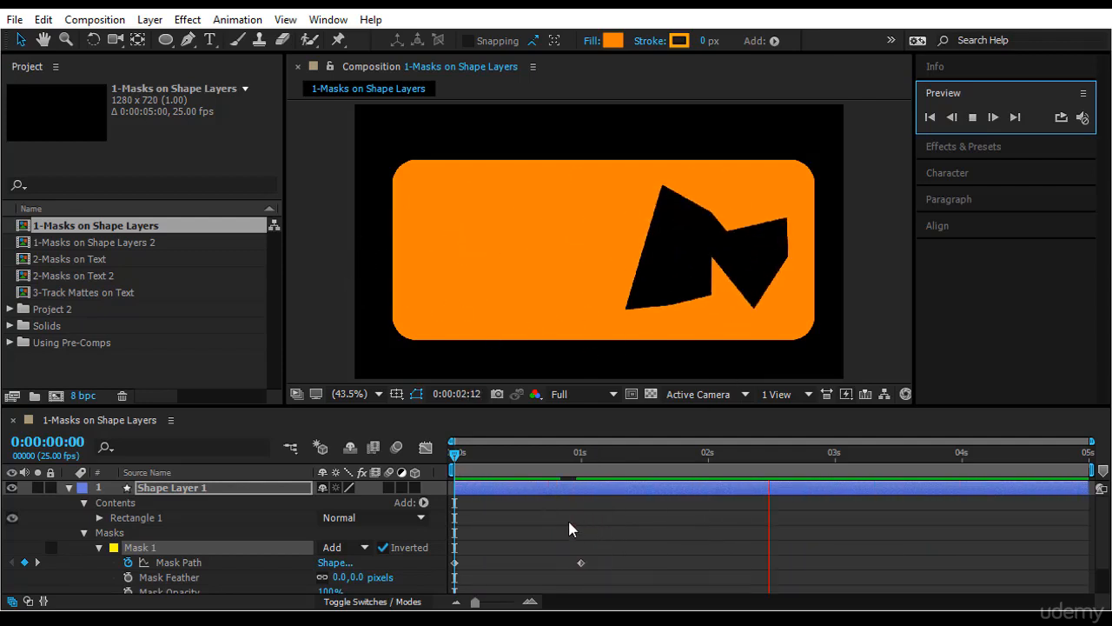
left_click(453, 454)
- At 0:00:02:00, scatter several mask points into crossing spikes, with one point pulled below the rectangle's lower edge
left_click_drag(452, 454, 708, 472)
left_click(669, 214)
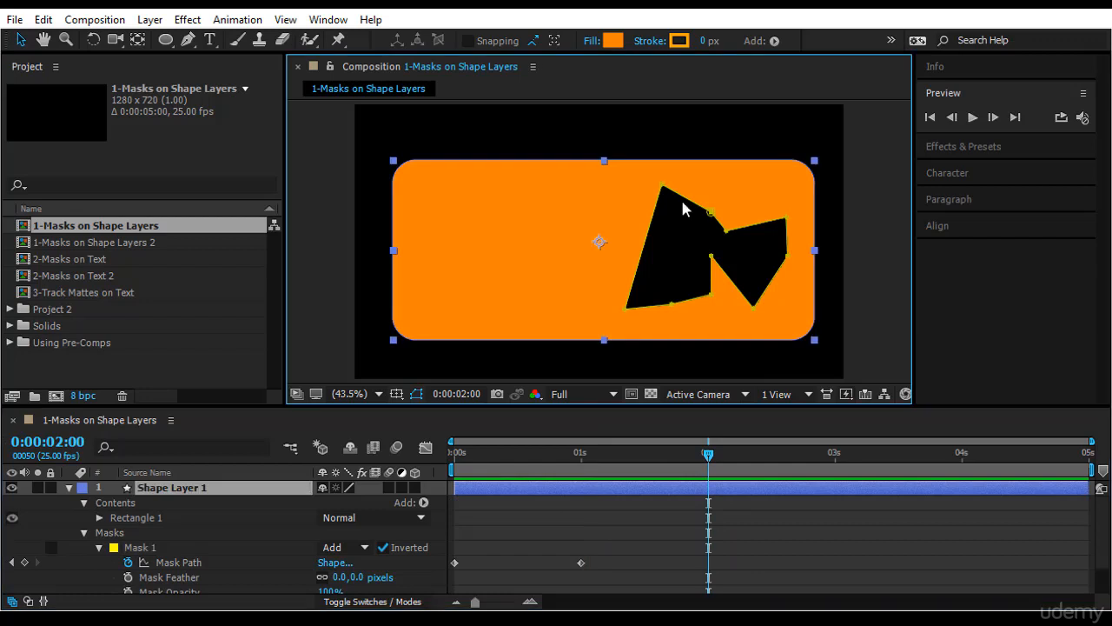
left_click_drag(708, 220, 592, 190)
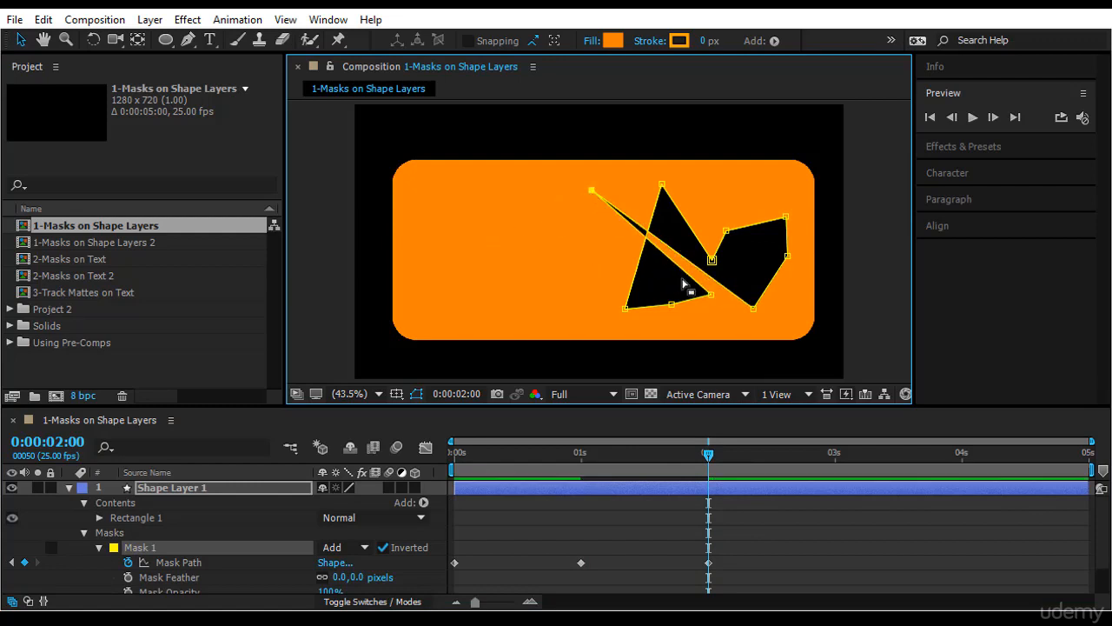
left_click_drag(675, 313, 530, 226)
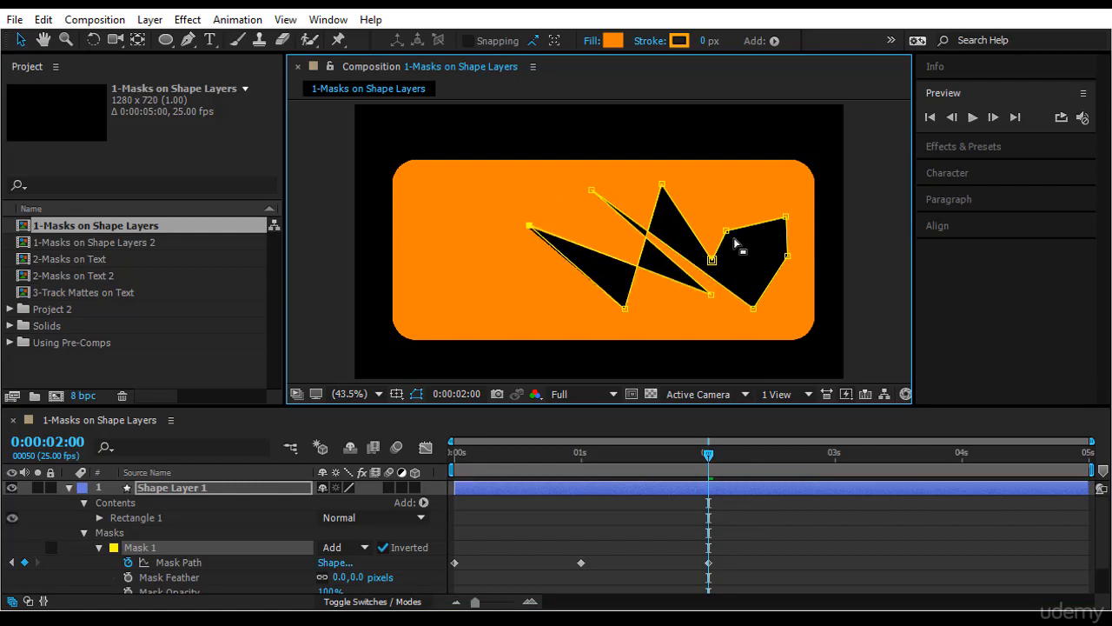
left_click_drag(726, 231, 777, 310)
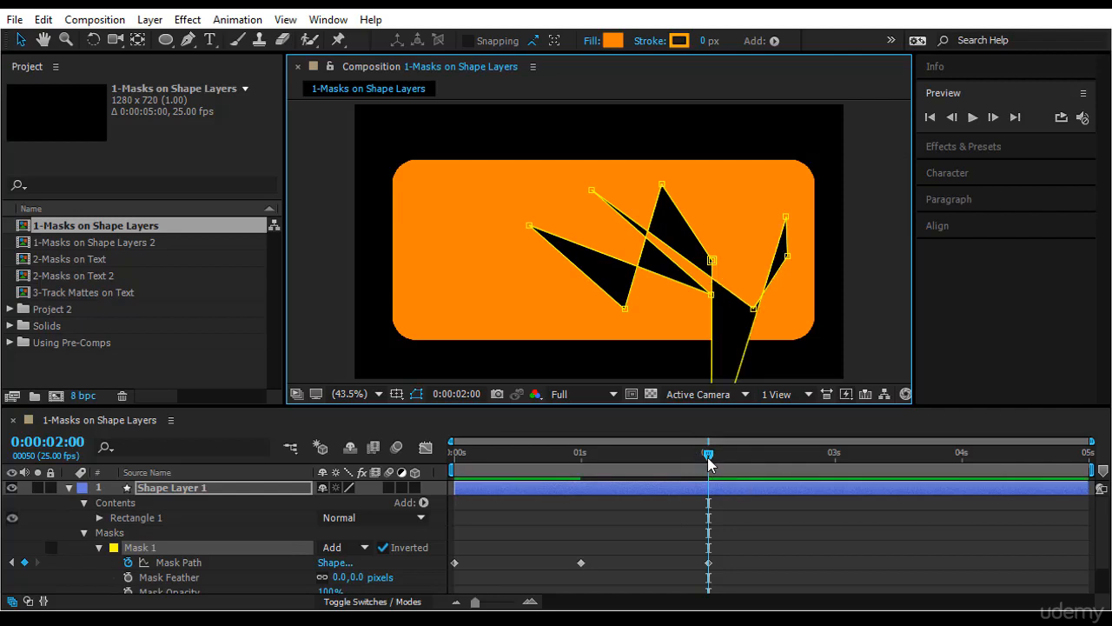
- Play the extended Mask Path animation from 0:00:00:00
left_click_drag(707, 455, 434, 484)
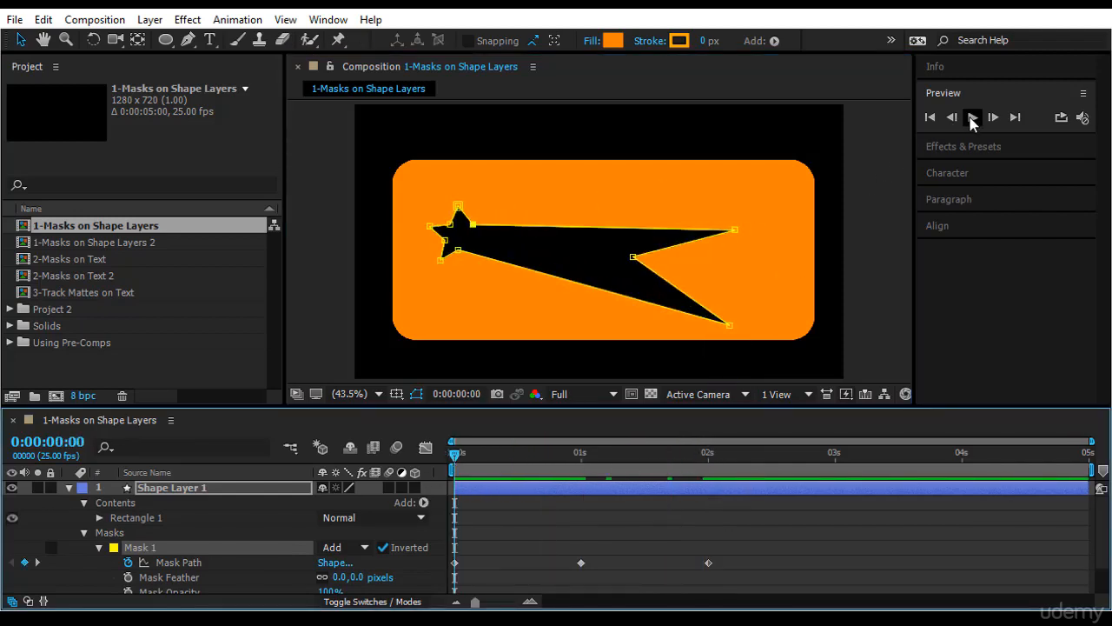
left_click(973, 117)
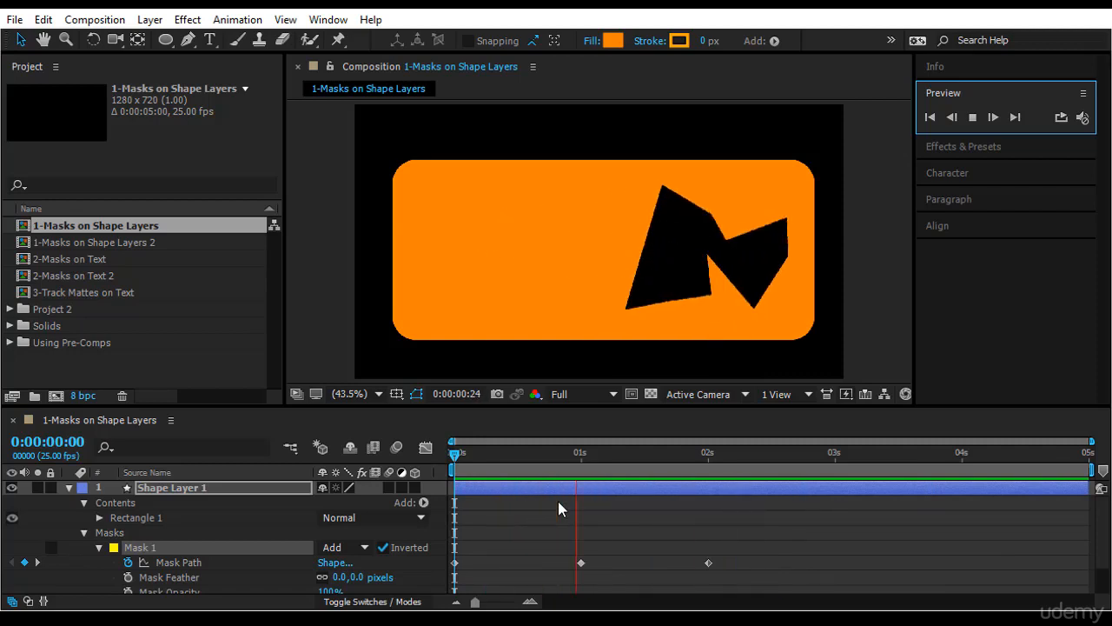
- Try a Mask Feather of 25 pixels on Mask 1 while the preview plays, and reset it to 0
scroll(220, 588, "down", 2)
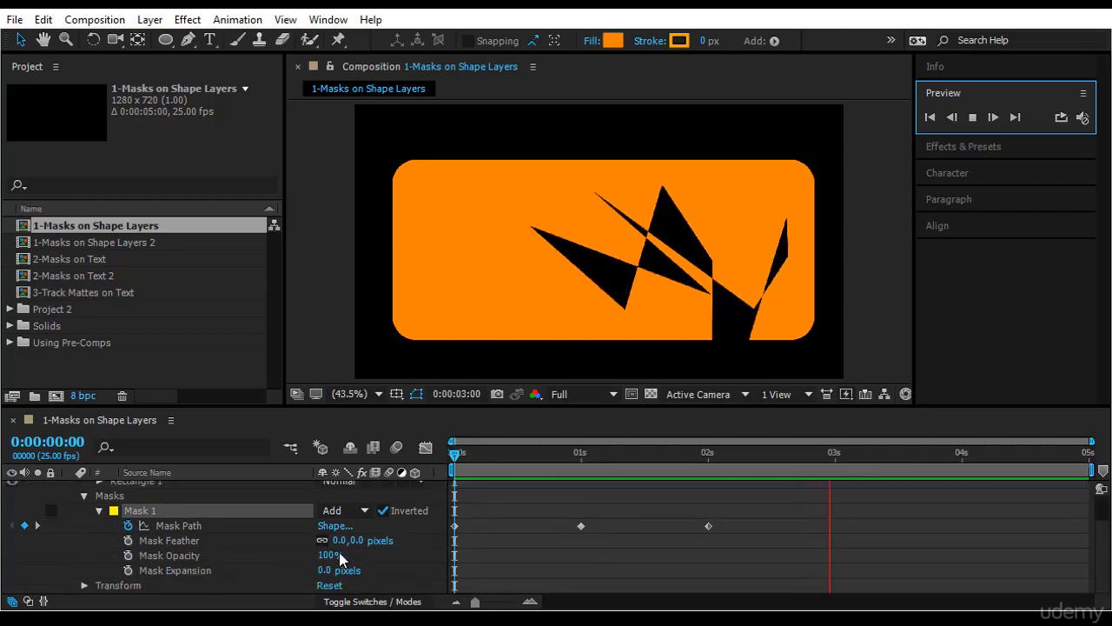
left_click_drag(339, 540, 363, 538)
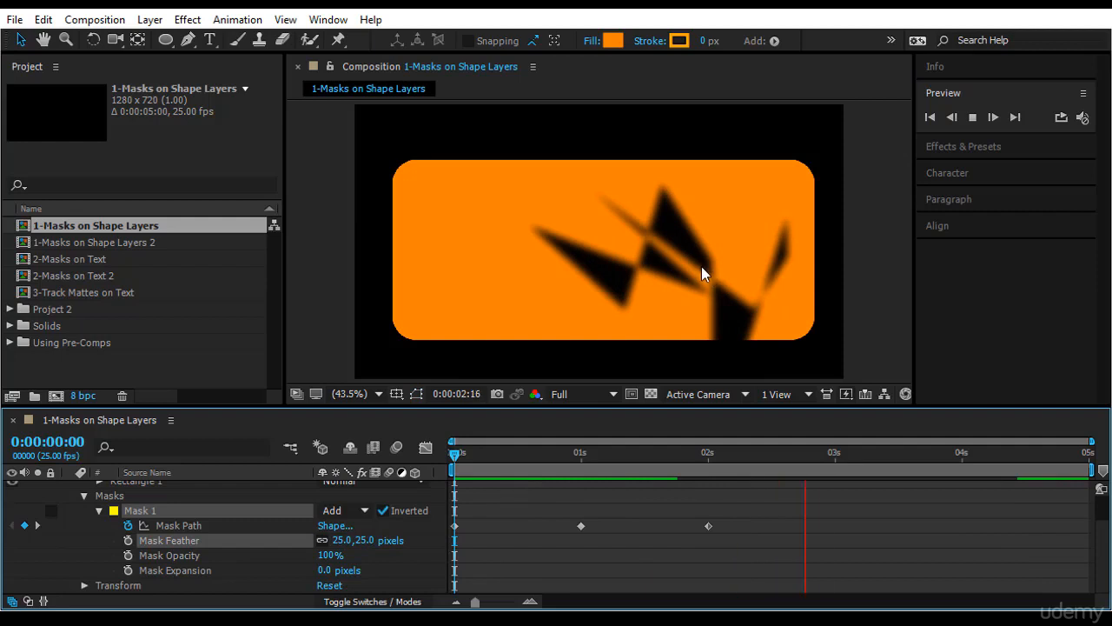
left_click(341, 539)
type("0")
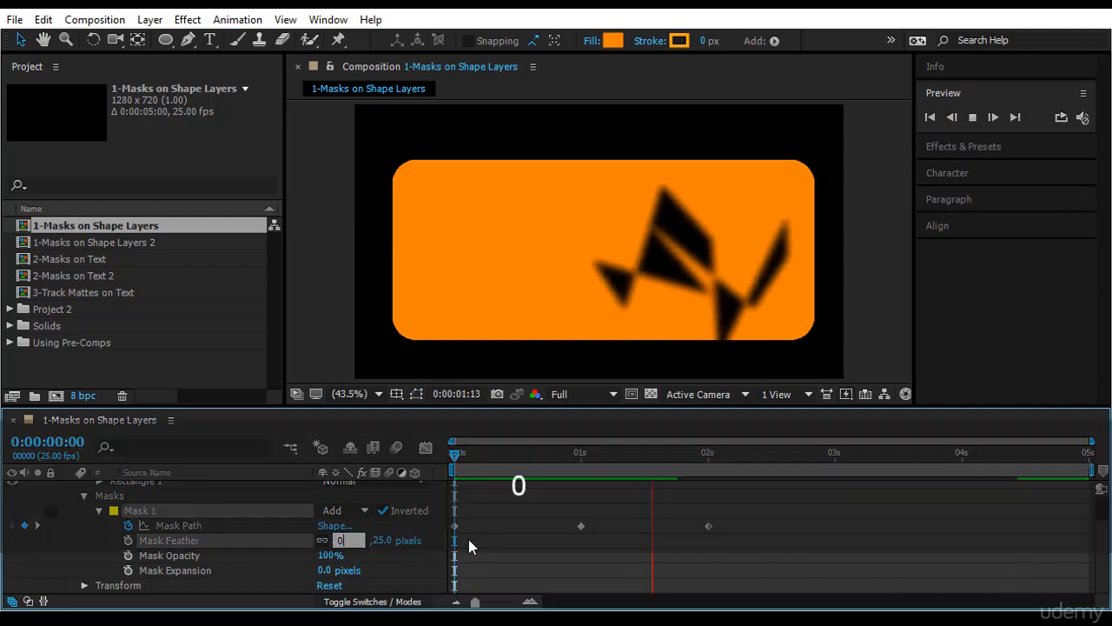
key("Return")
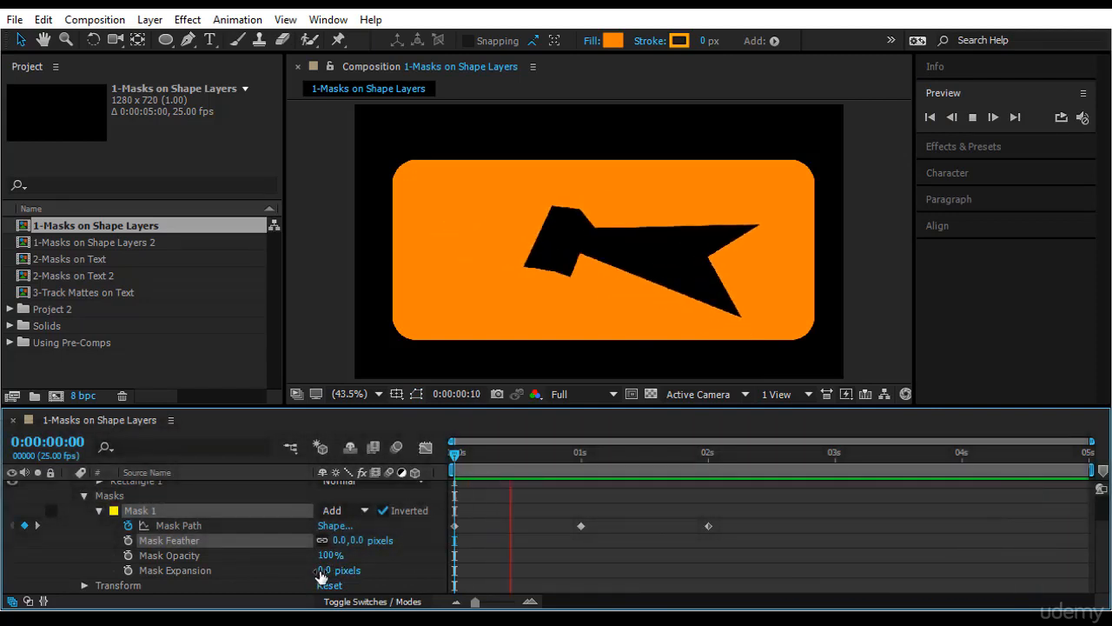
- Stop the preview and remove all Mask Path keyframes from Mask 1
left_click(456, 452)
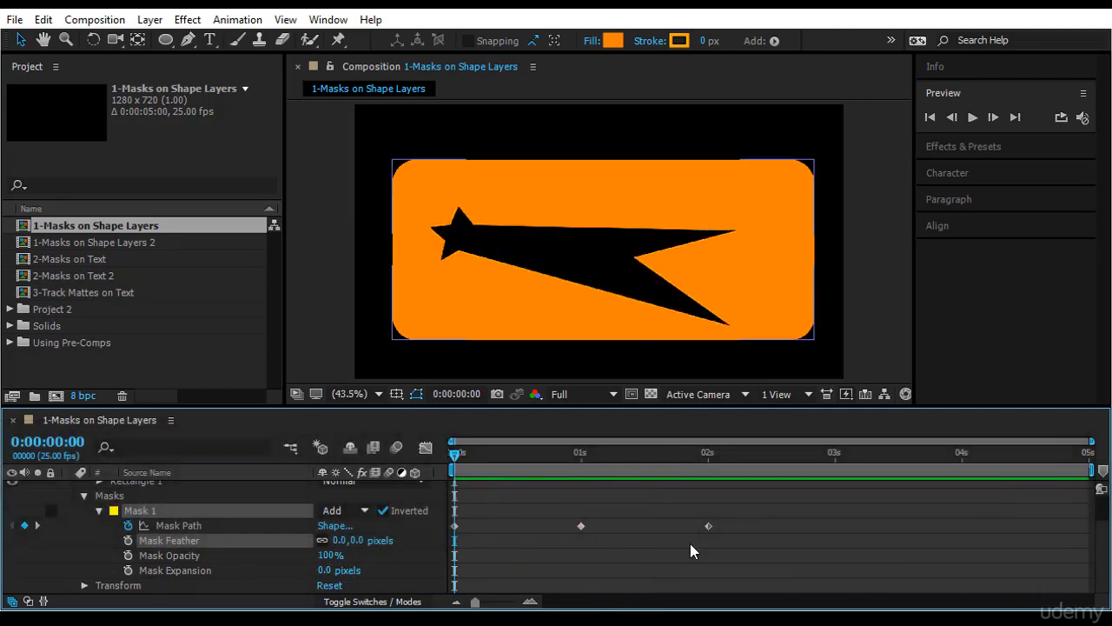
left_click_drag(756, 518, 564, 557)
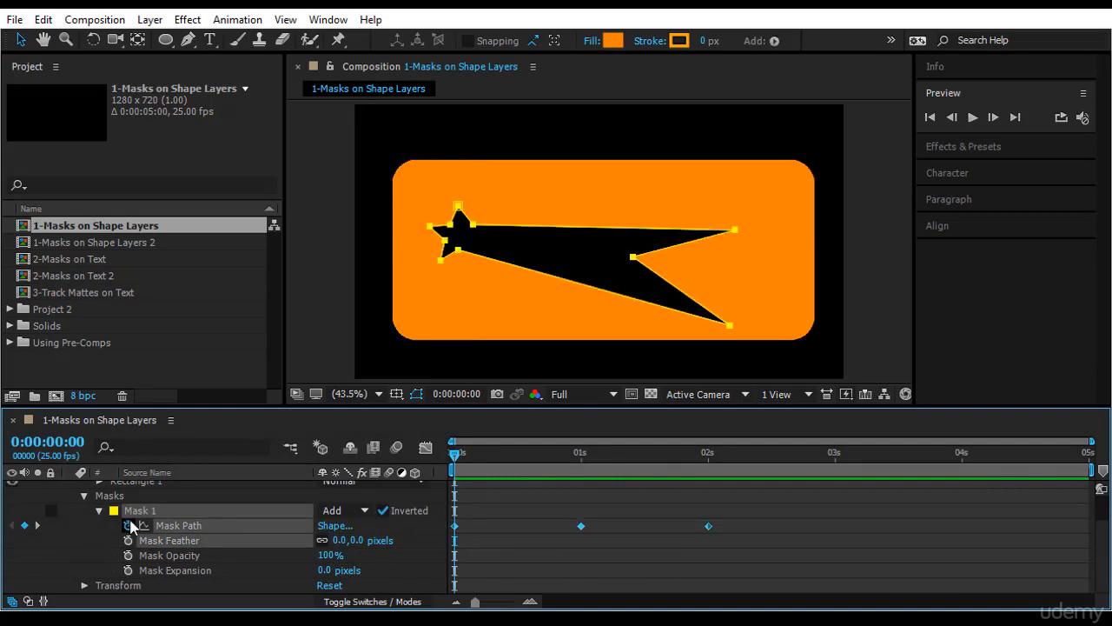
key("Delete")
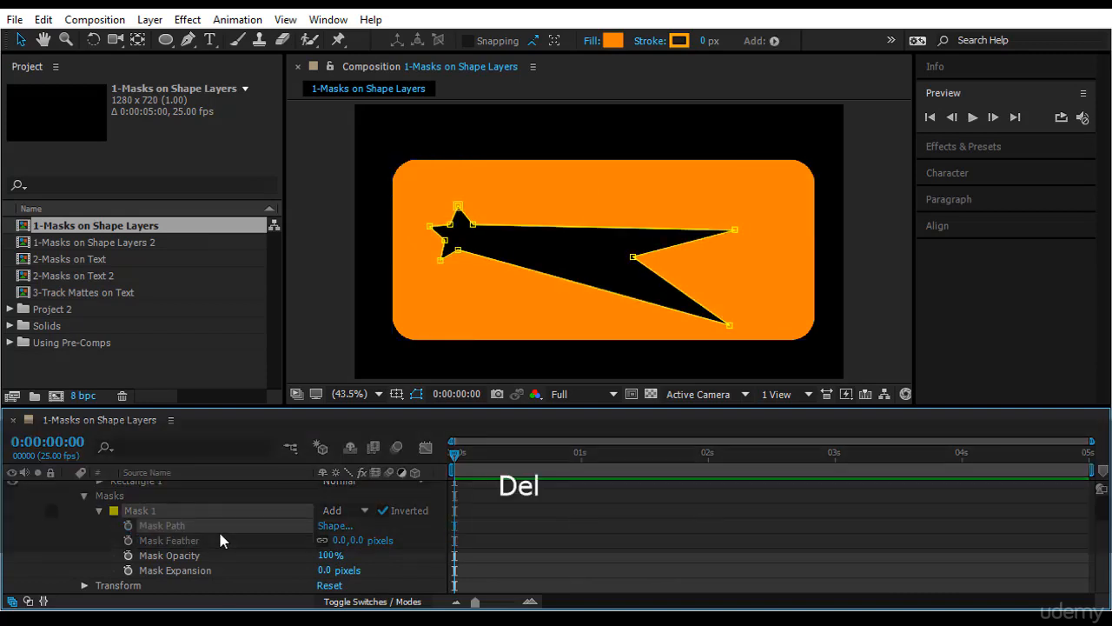
- Delete the Masks group from Shape Layer 1
left_click(186, 493)
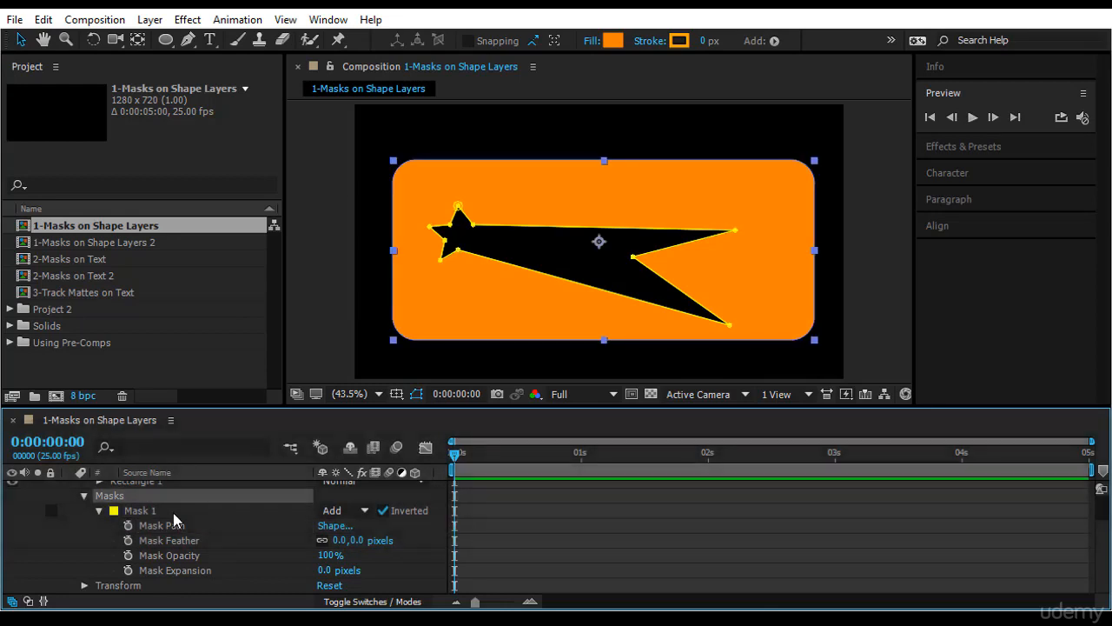
left_click(172, 509)
left_click(172, 500)
key("Delete")
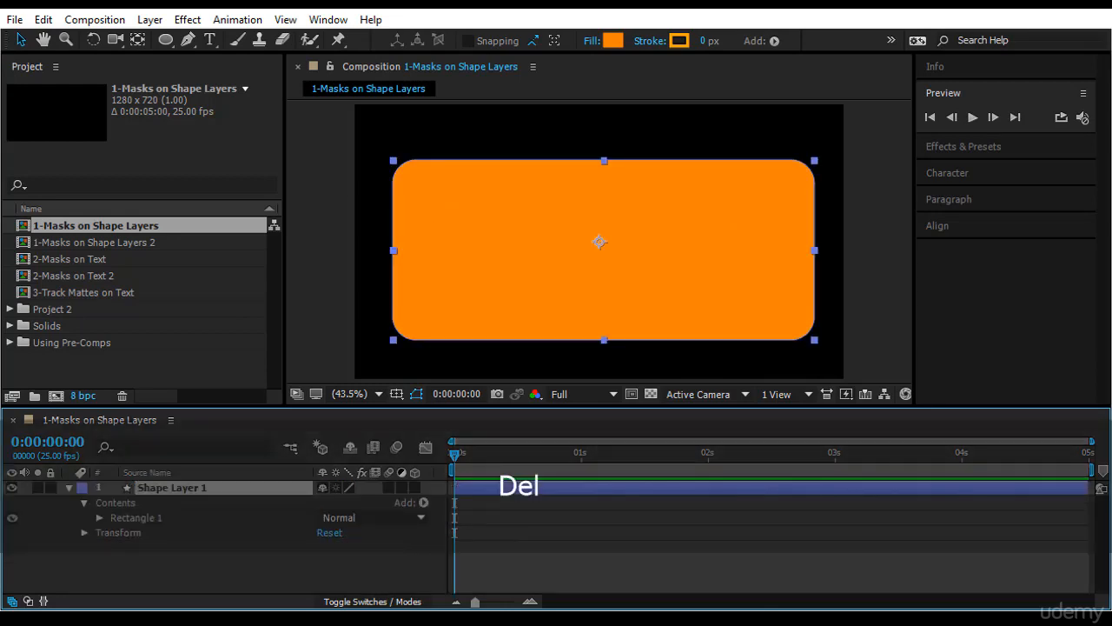
- Draw a circular mask from the centre of the orange rectangle on Shape Layer 1 with the Ellipse tool in mask mode
left_click(165, 39)
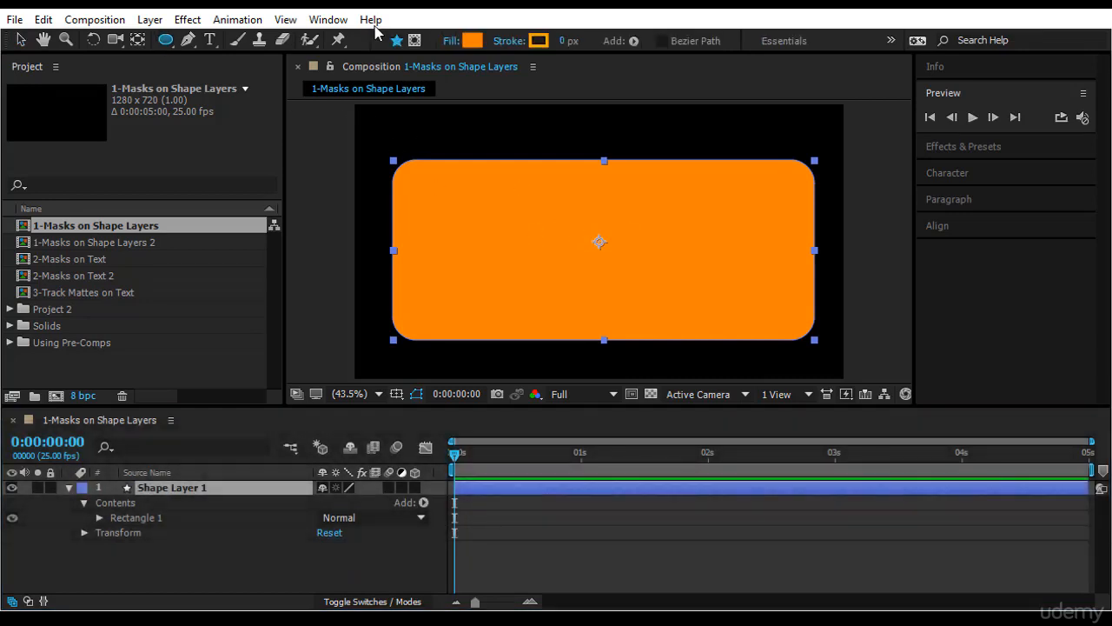
left_click(414, 39)
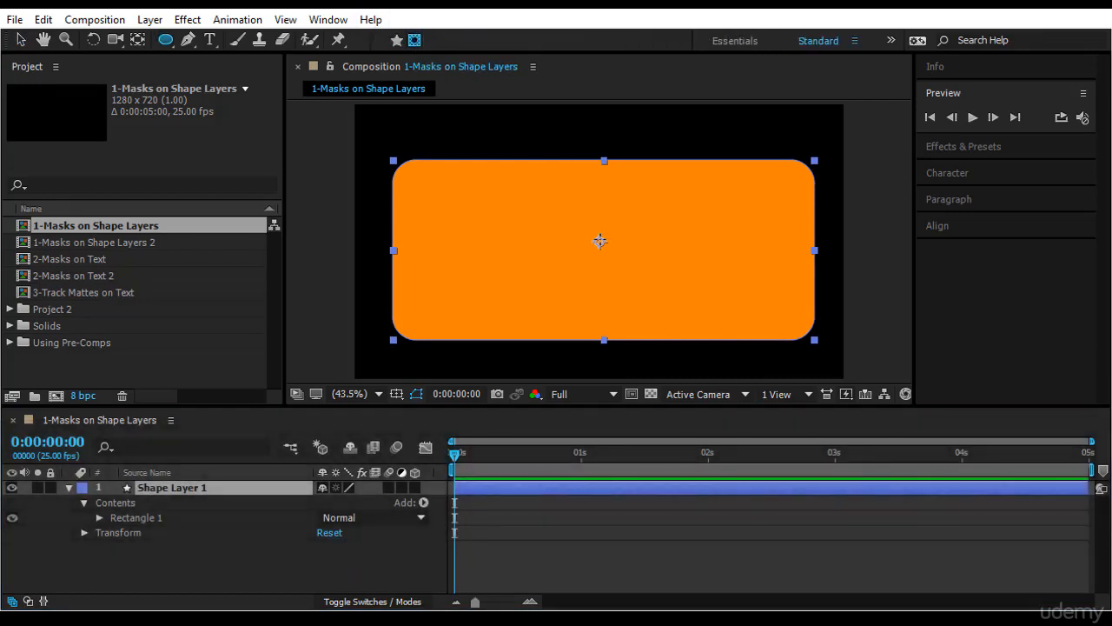
left_click_drag(600, 241, 672, 280)
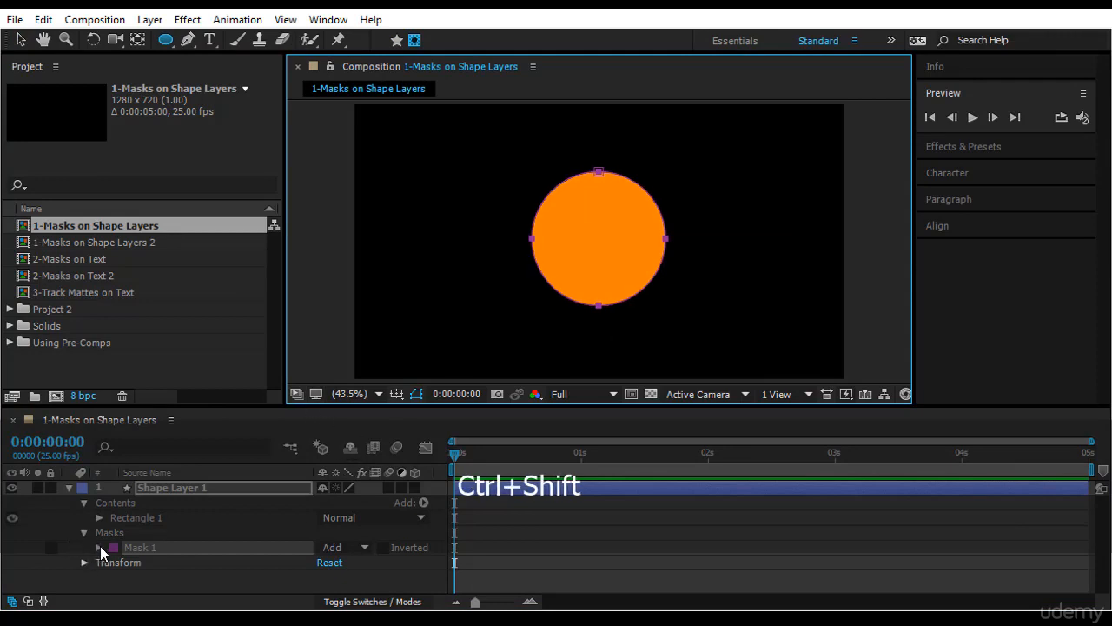
- Keyframe Mask 1's Mask Expansion at 0 pixels at 0:00:00:00 and -181 pixels at 0:00:01:00
left_click(99, 547)
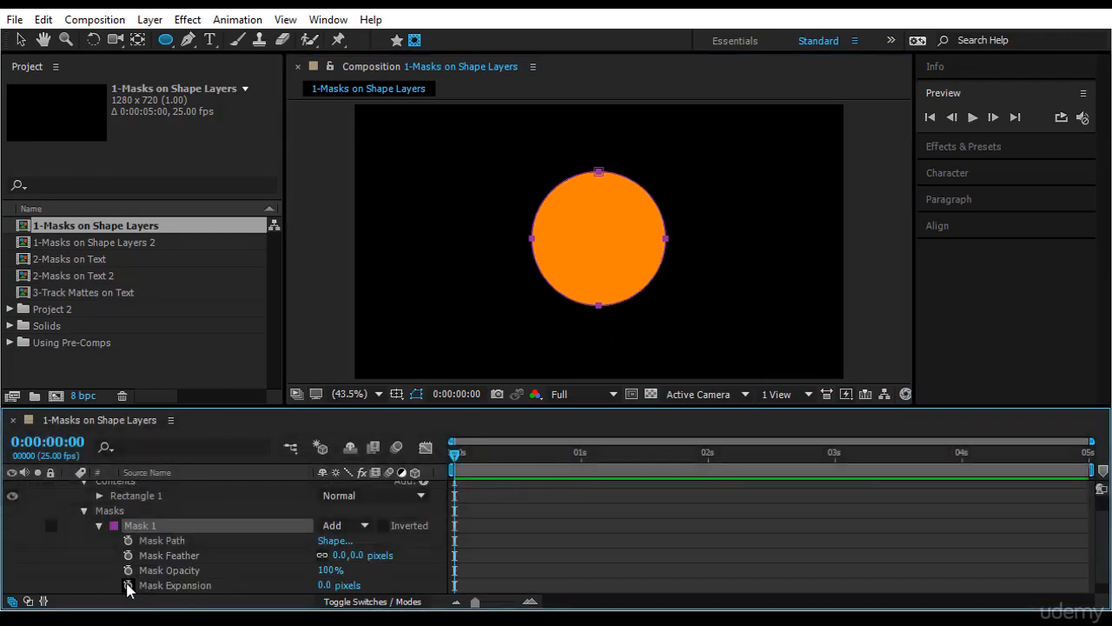
left_click(128, 585)
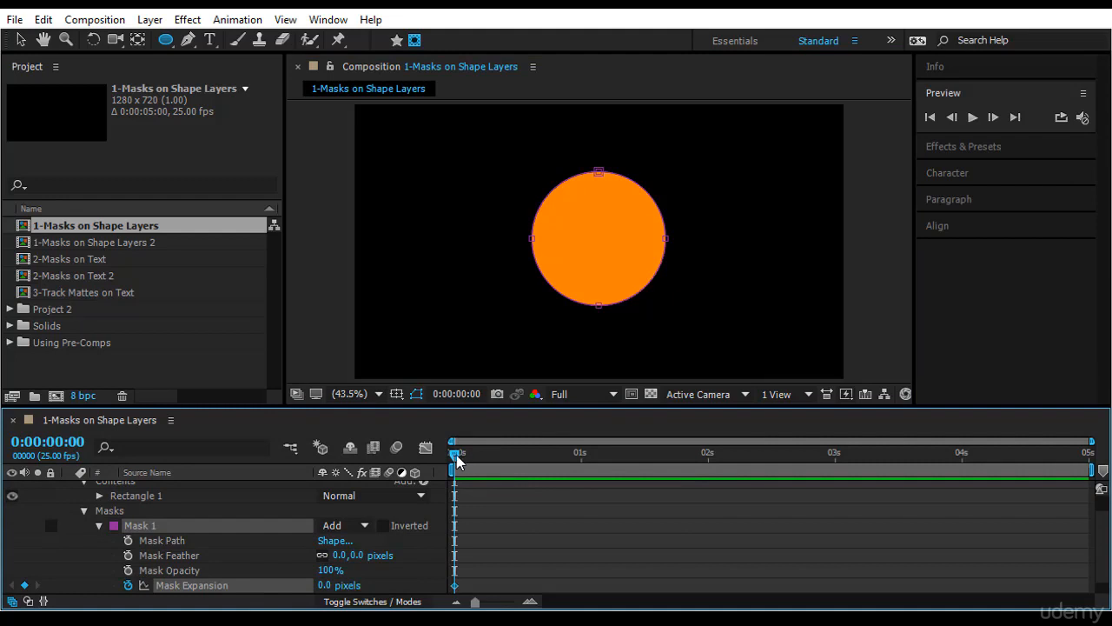
left_click_drag(456, 455, 580, 454)
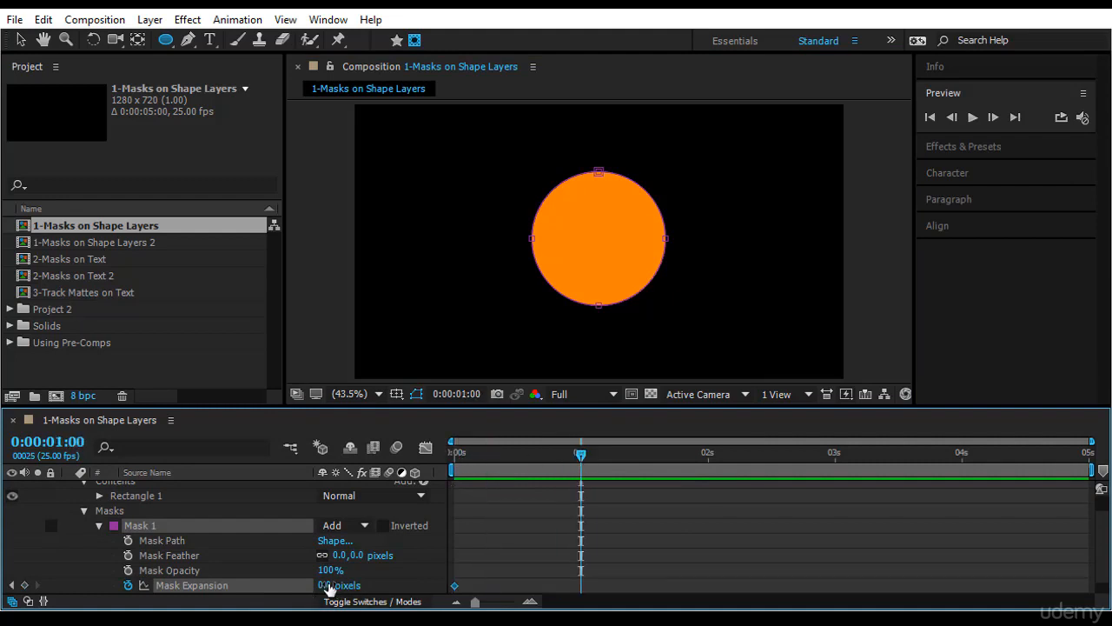
left_click_drag(324, 585, 179, 594)
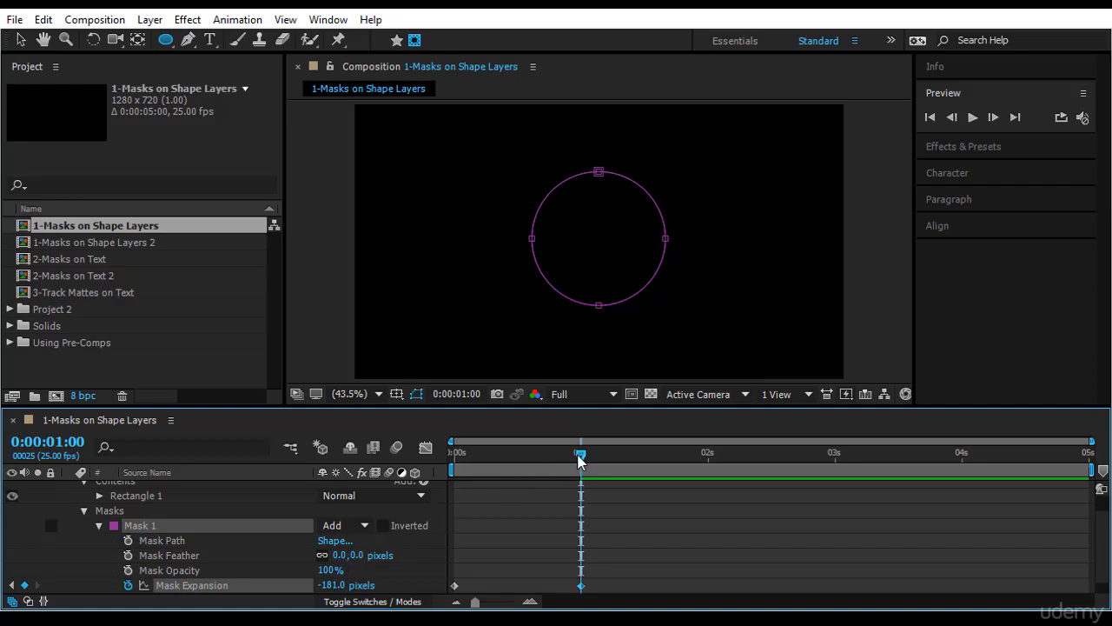
- Set Mask 1's Mask Feather to 98 pixels at 0:00:00:00 and play the shrinking animation
left_click_drag(581, 454, 377, 495)
left_click_drag(498, 494, 449, 554)
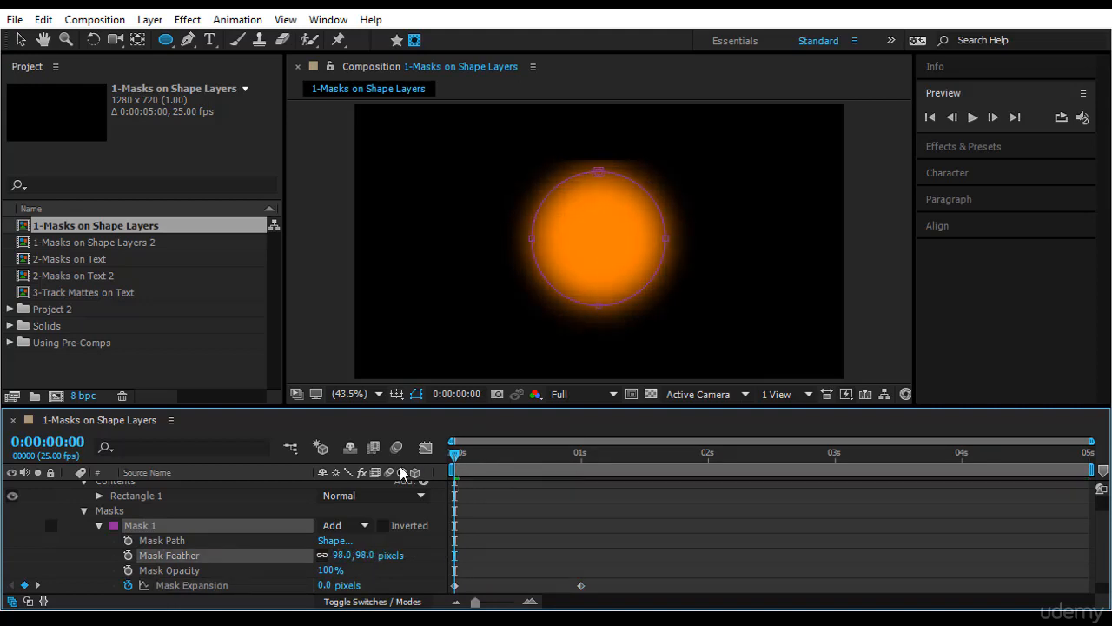
left_click(972, 118)
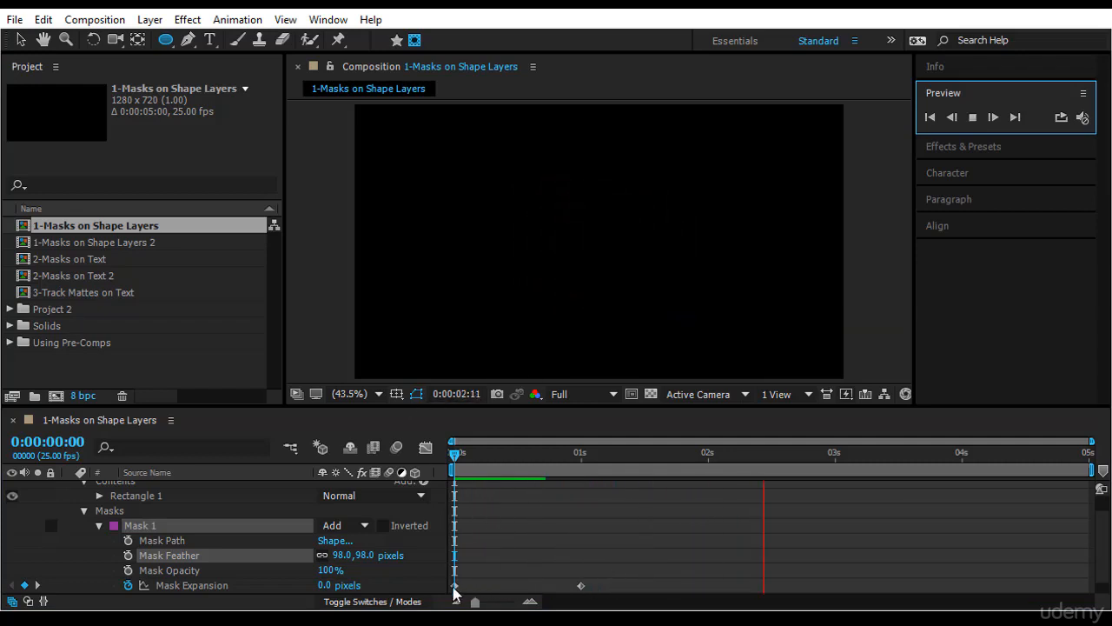
- Move the first Mask Expansion keyframe past the second to about 1.5 seconds, and set the current time to 0:00:01:18
left_click_drag(453, 585, 652, 585)
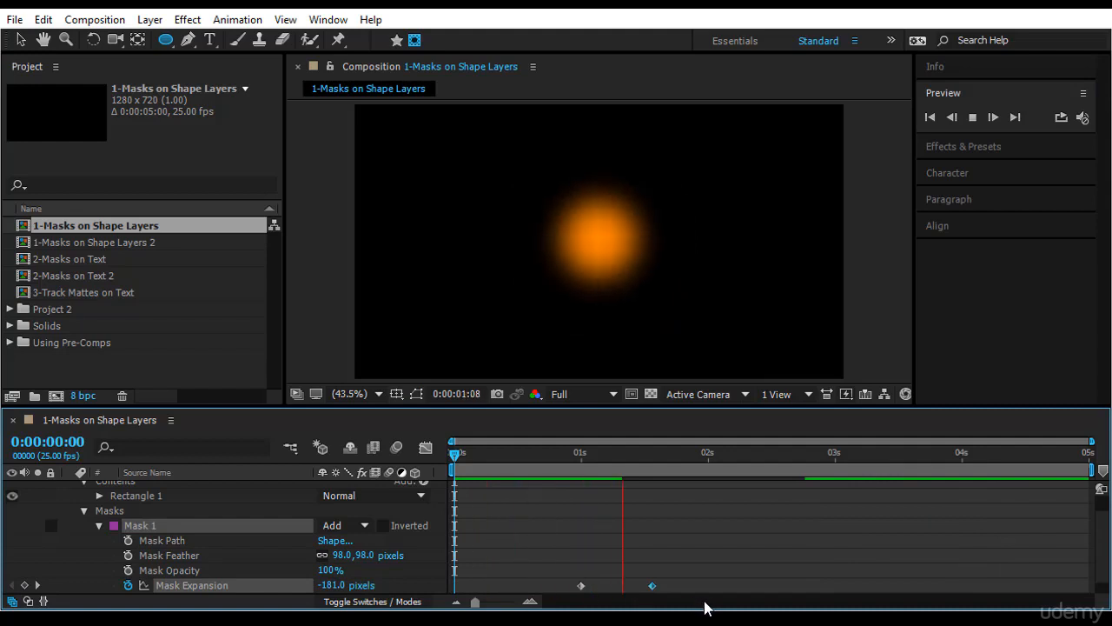
left_click_drag(457, 450, 677, 480)
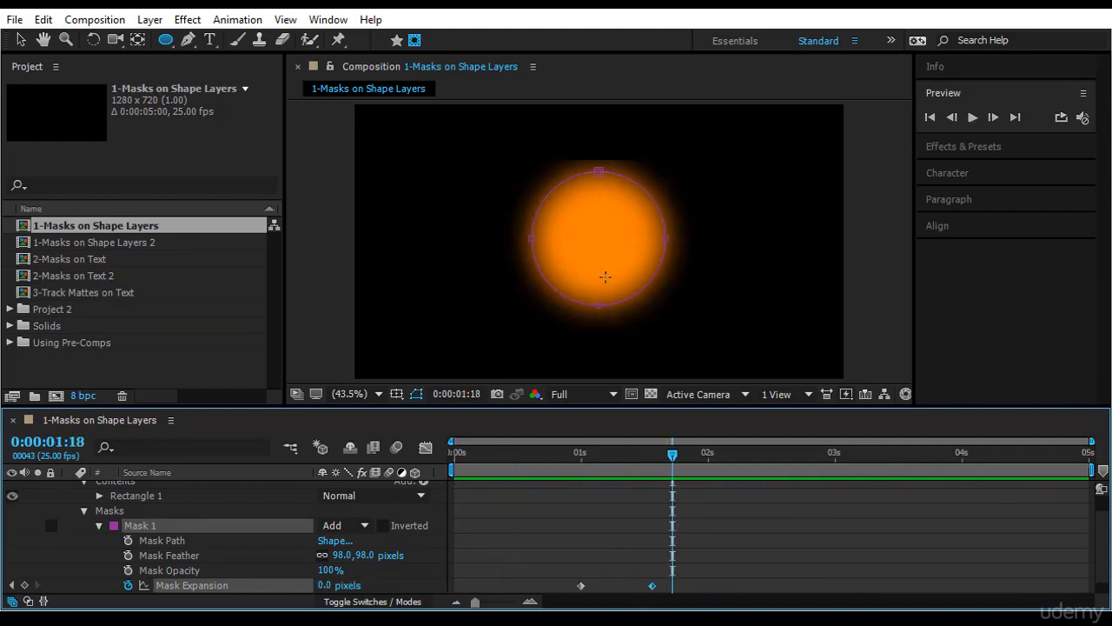
- Select Mask 1 and move its whole circular path slightly downward in the composition
key("v")
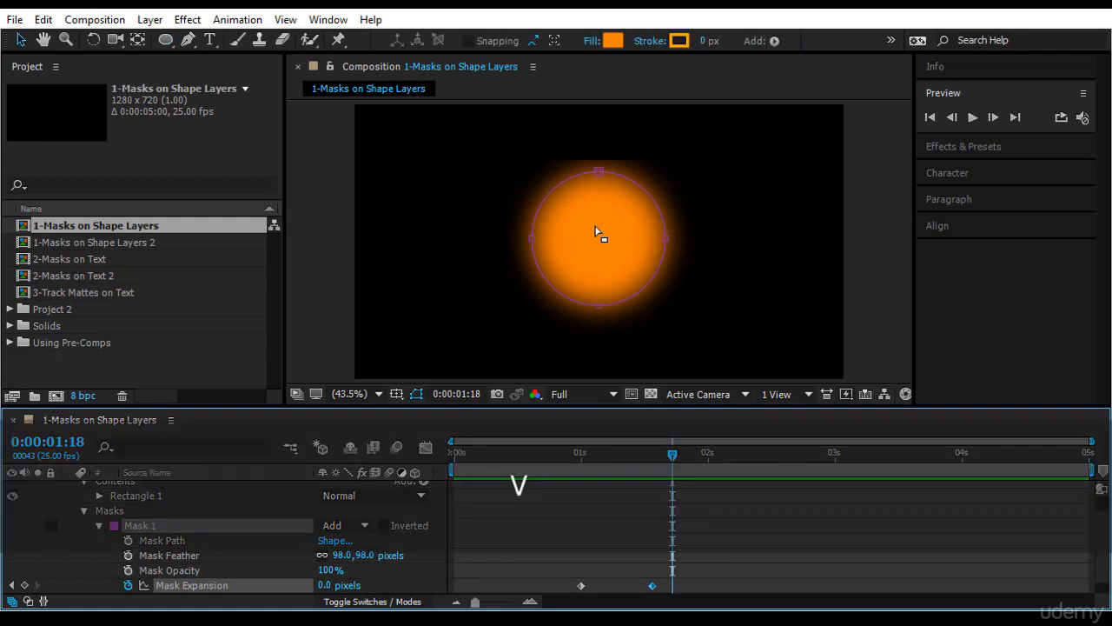
left_click(595, 241)
left_click(590, 223)
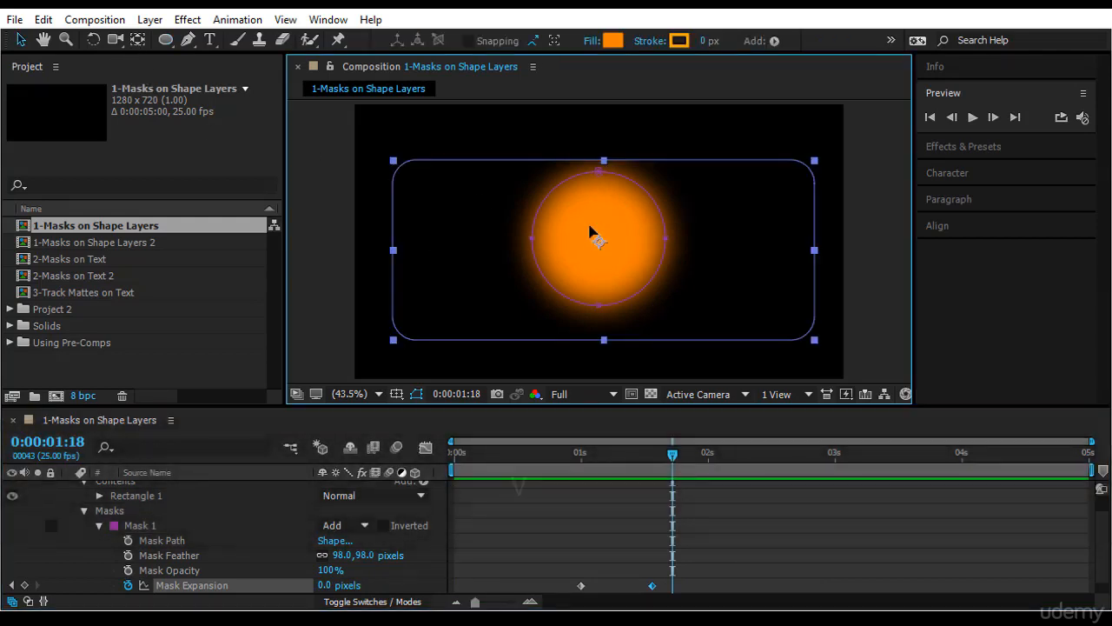
left_click(165, 518)
left_click(218, 521)
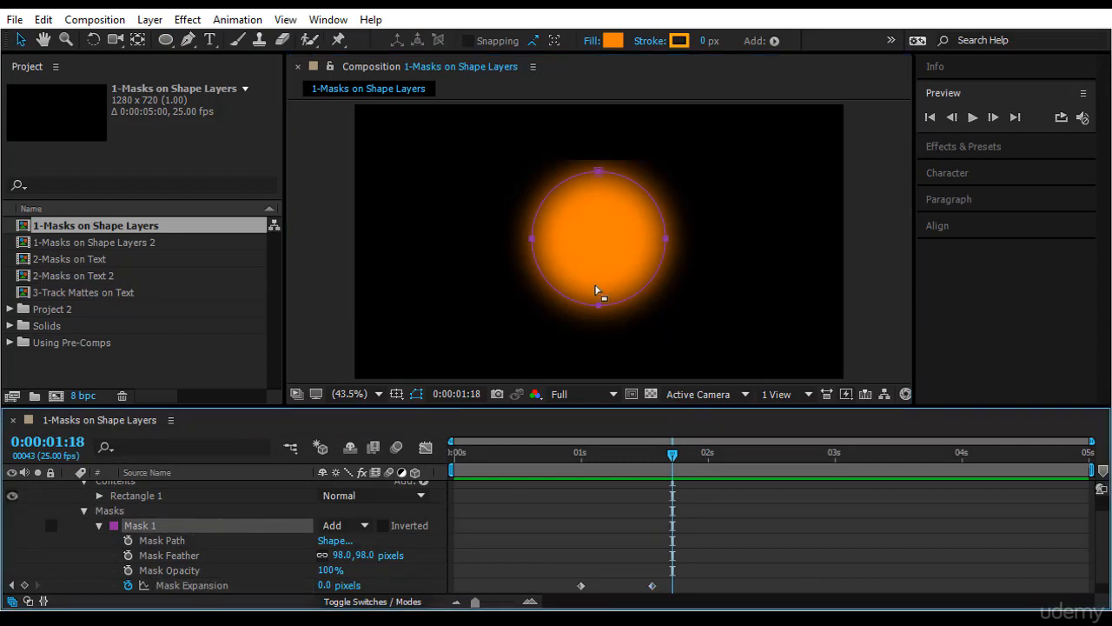
left_click_drag(599, 172, 599, 186)
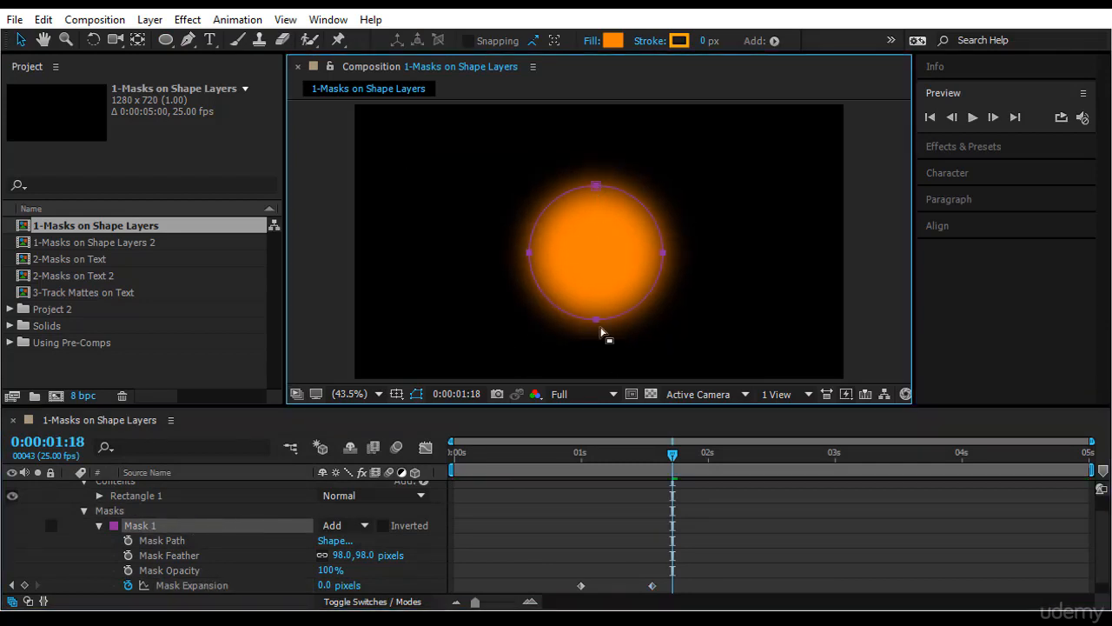
- Scale the circular mask down proportionally to about three quarters of its size and recentre it in the composition
double_click(564, 203)
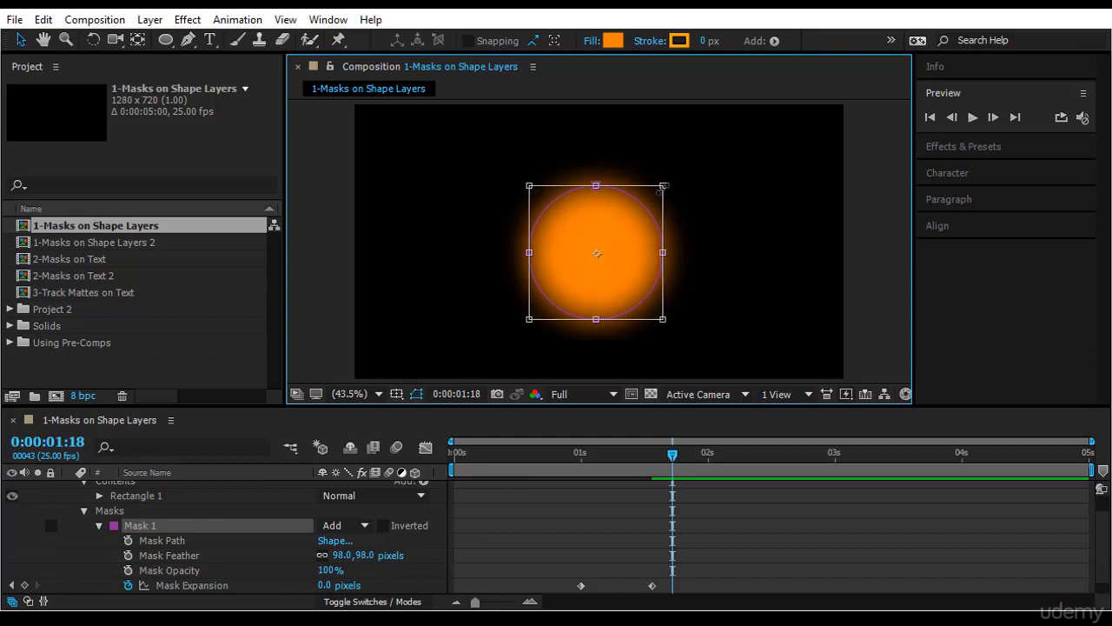
left_click_drag(662, 187, 636, 223)
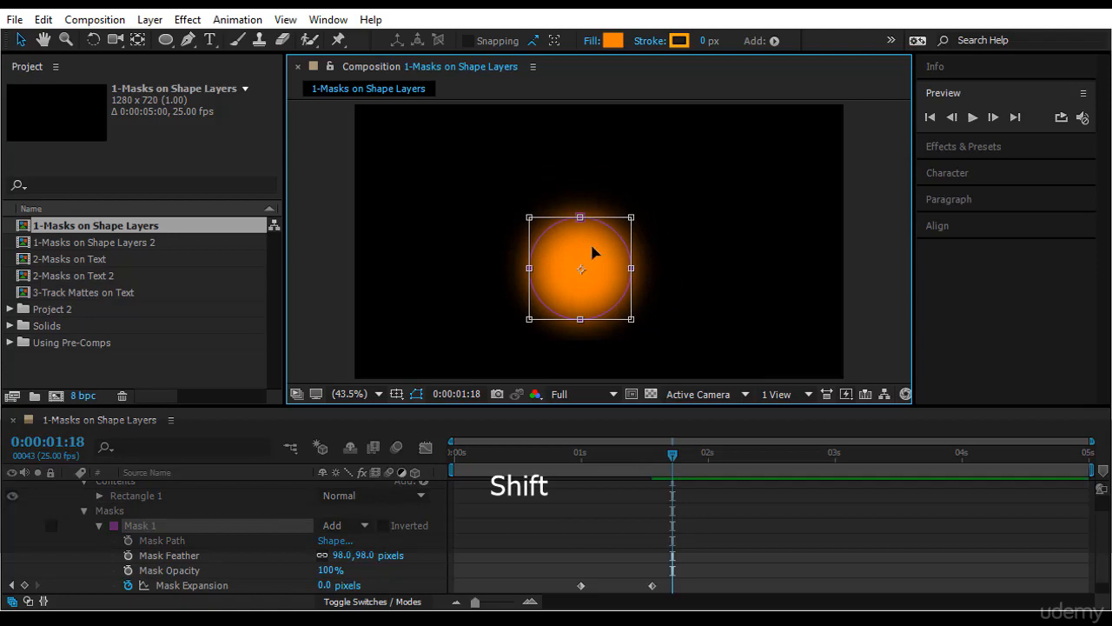
left_click_drag(593, 252, 616, 225)
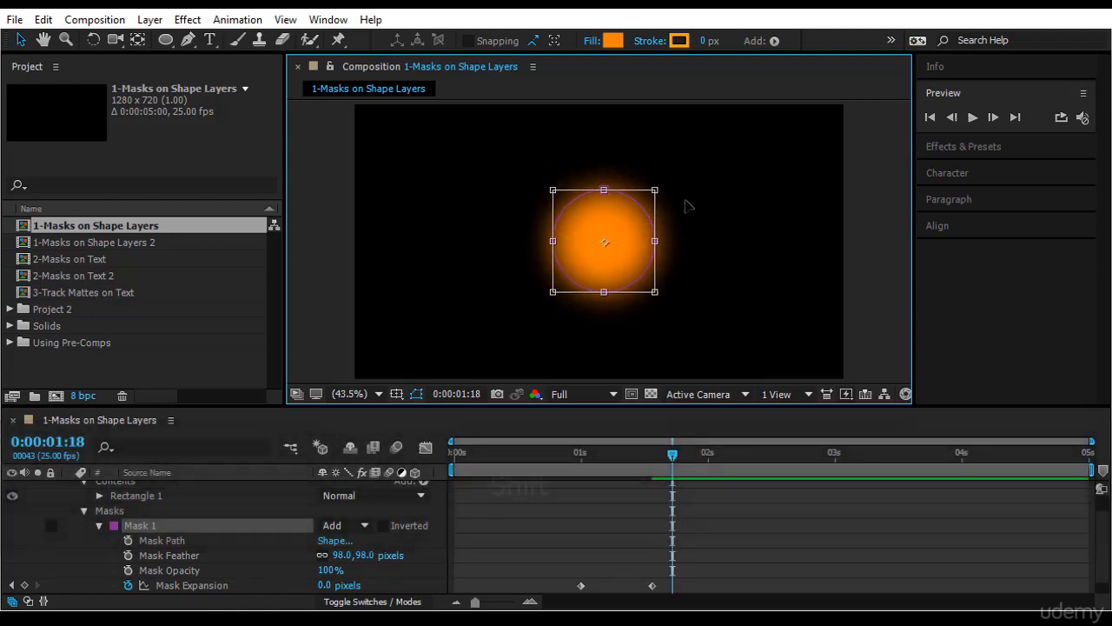
mouse_move(684, 205)
left_mouse_down()
mouse_move(568, 315)
mouse_move(704, 246)
mouse_move(686, 266)
mouse_move(712, 223)
mouse_move(679, 180)
mouse_move(681, 199)
left_mouse_up()
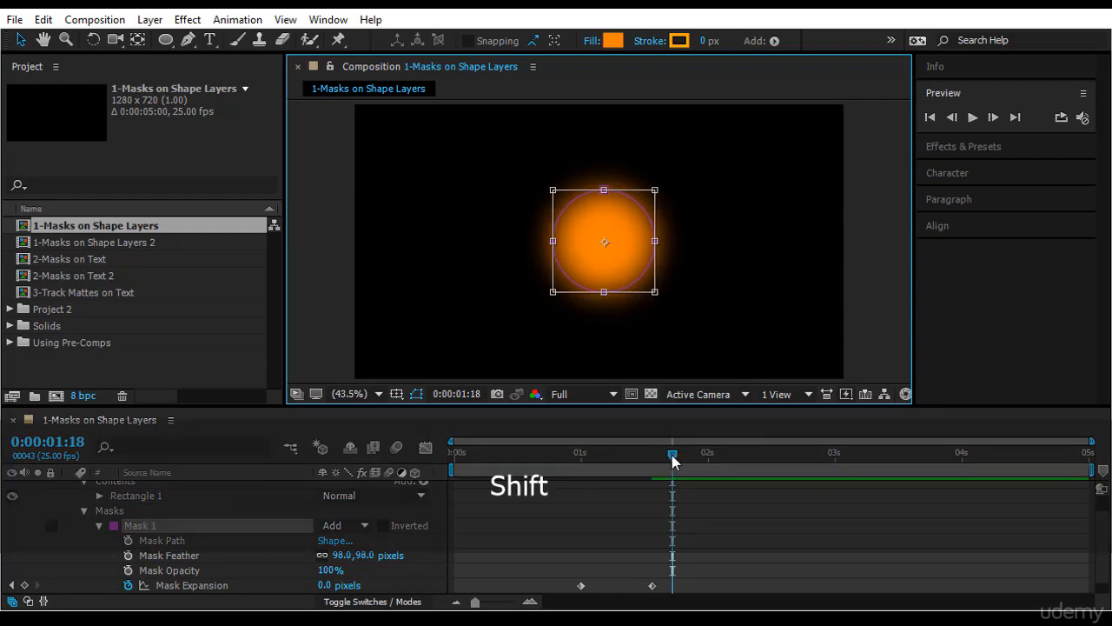
- Play the animation of the smaller circular mask from 0:00:00:00
left_click_drag(672, 456, 417, 469)
left_click(973, 116)
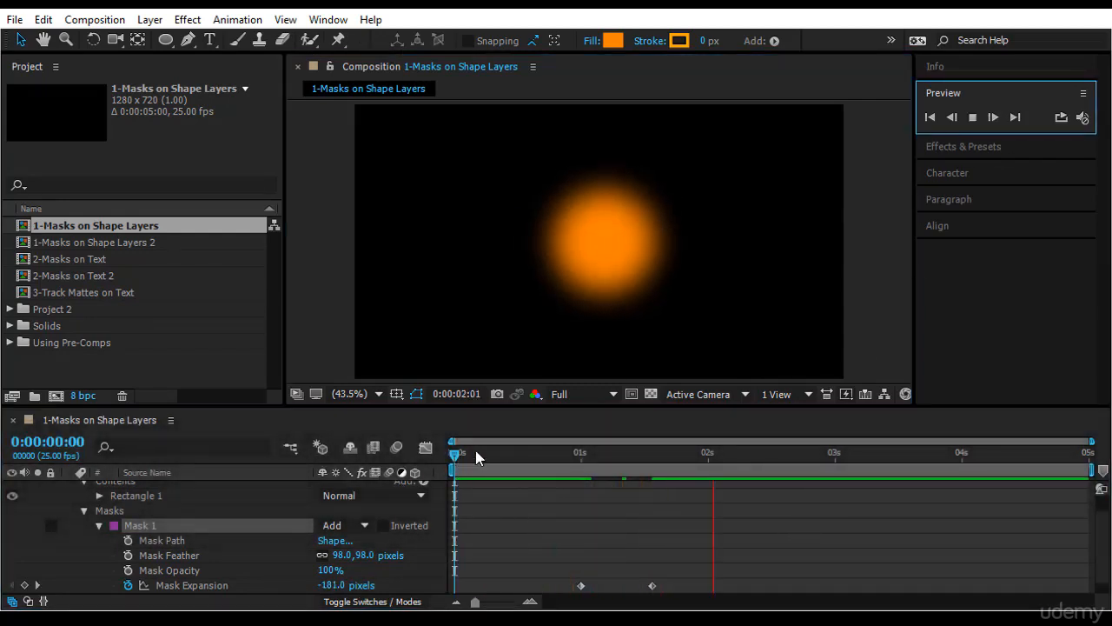
- Add a Mask Expansion keyframe of -130 pixels at 0:00:02:05 on Mask 1
left_click_drag(451, 456, 732, 483)
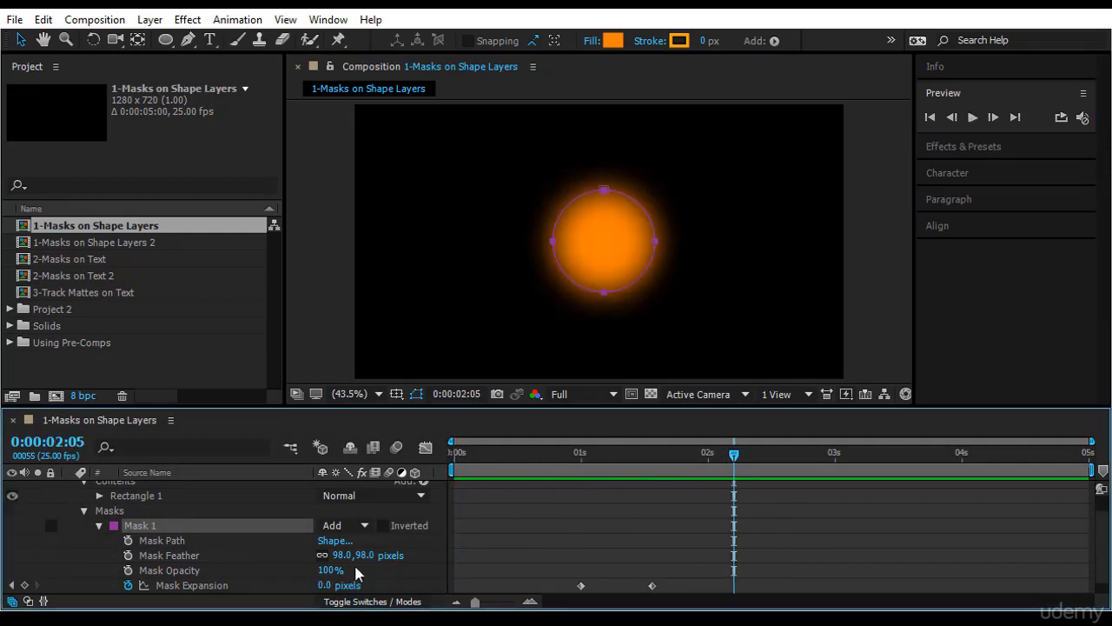
left_click_drag(266, 584, 224, 585)
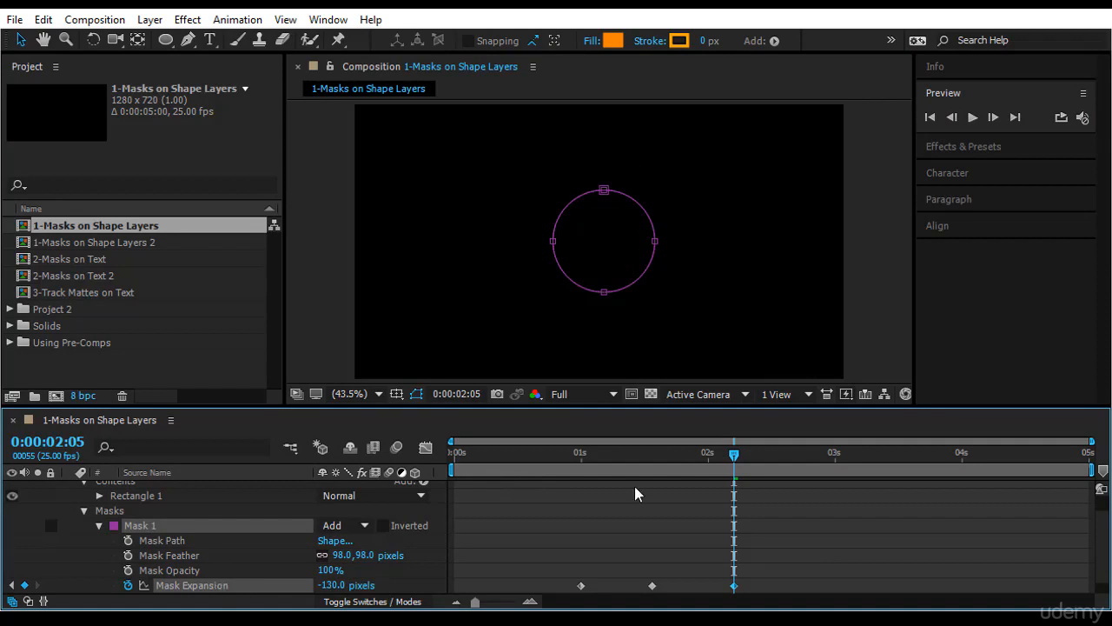
- Play the growing and shrinking circle animation from 0:00:00:00, and scrub through it to 0:00:02:00
left_click_drag(734, 453, 453, 454)
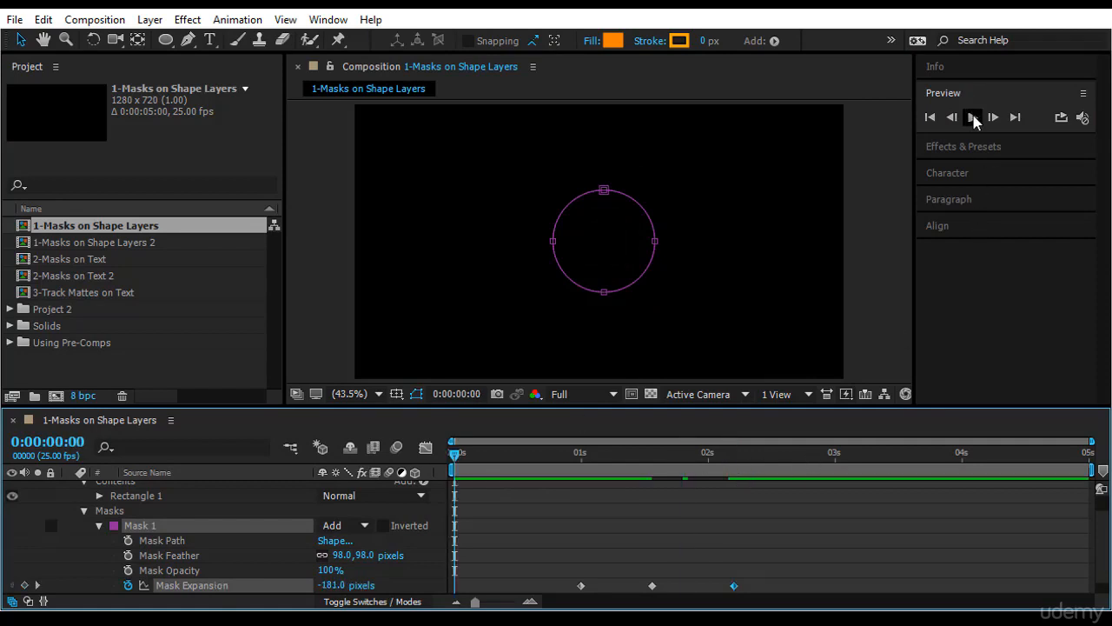
left_click(972, 117)
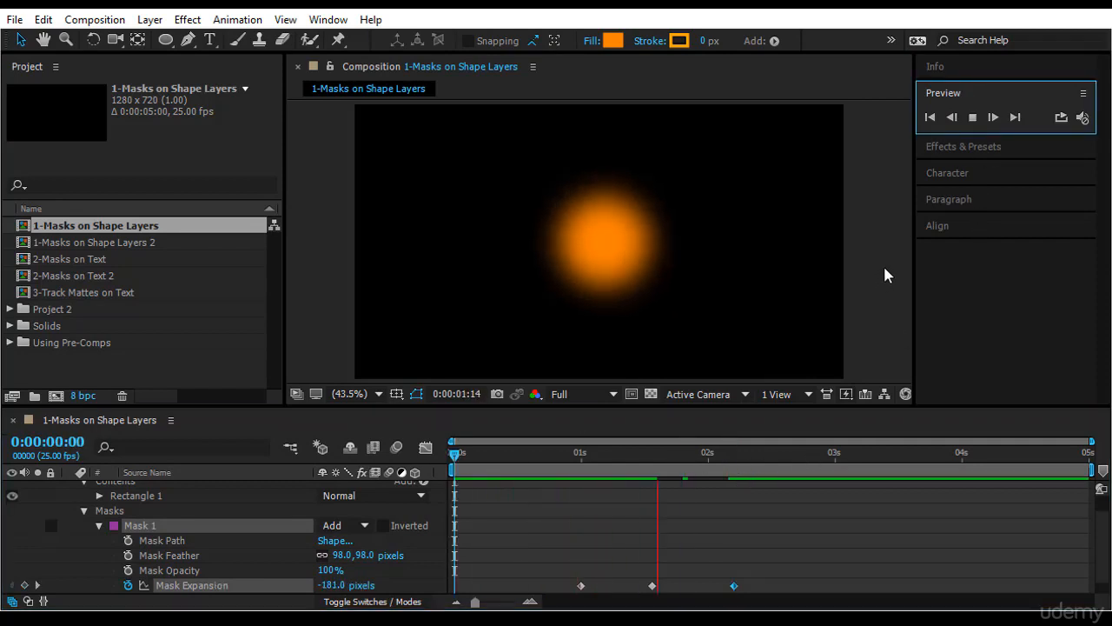
left_click_drag(451, 461, 480, 460)
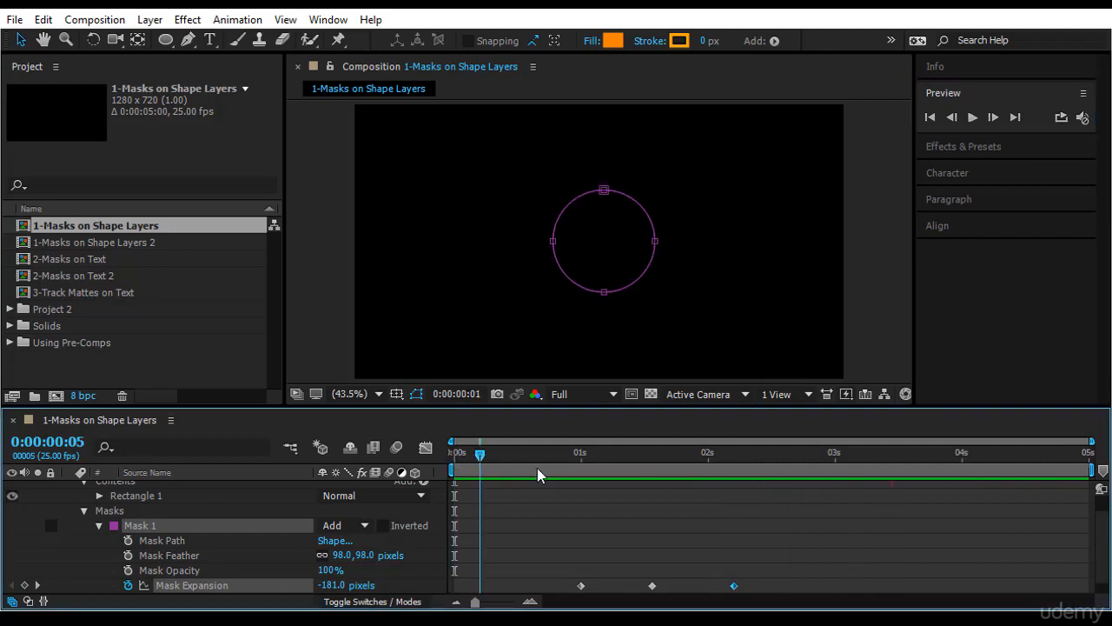
left_click_drag(659, 502, 870, 603)
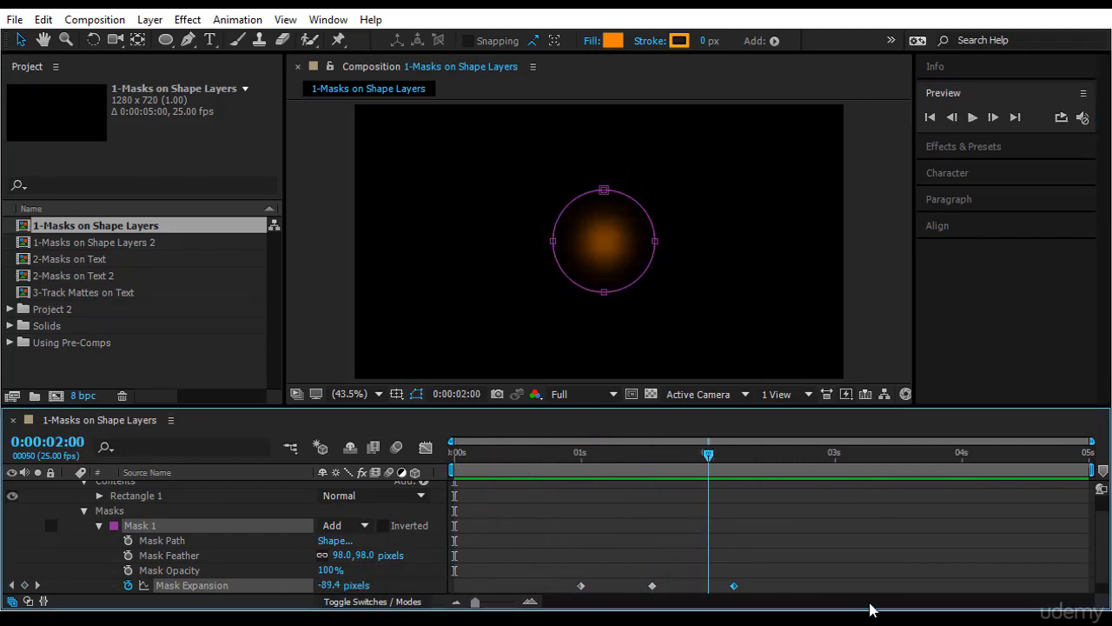
- Compress all three Mask Expansion keyframes proportionally so the last falls at about 1.3 seconds, and play the faster animation from the start
left_click_drag(780, 576, 533, 593)
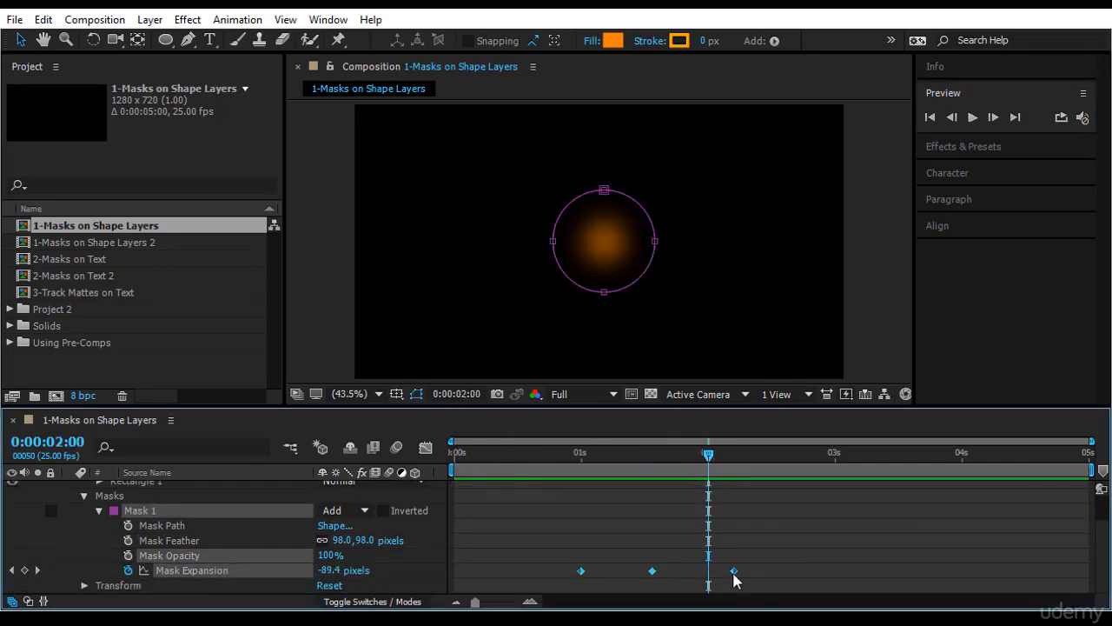
key("alt")
left_click_drag(735, 571, 624, 578)
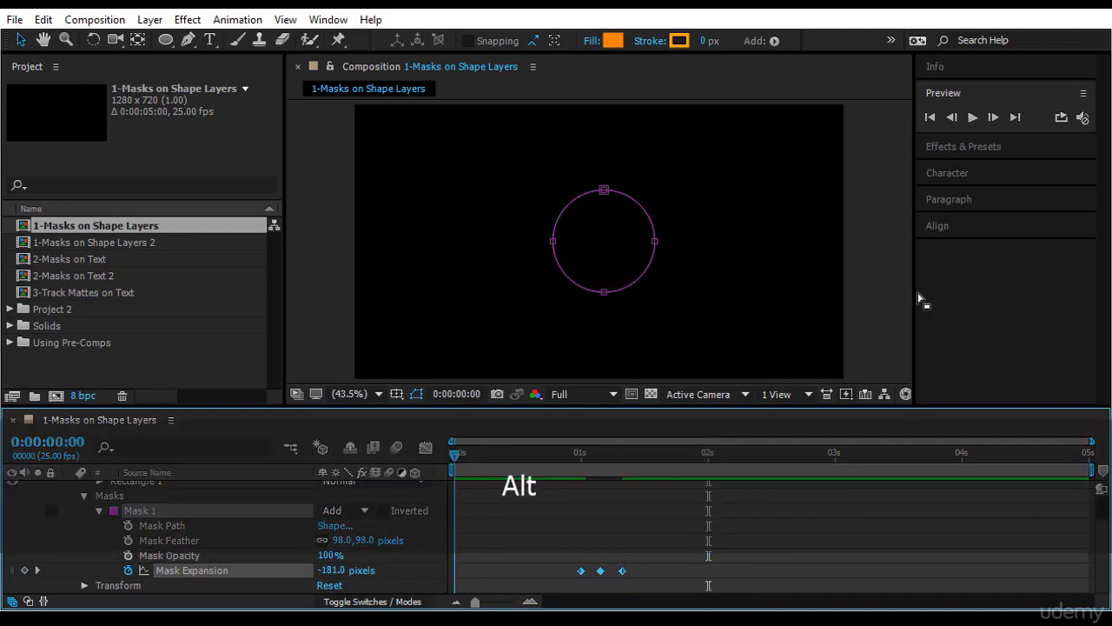
left_click(973, 117)
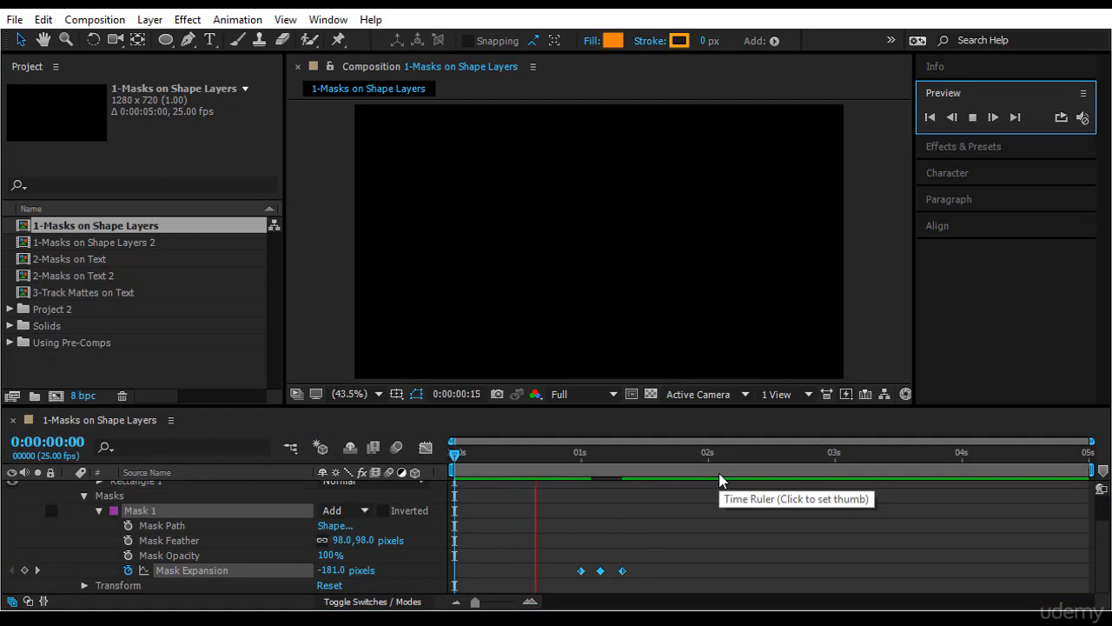